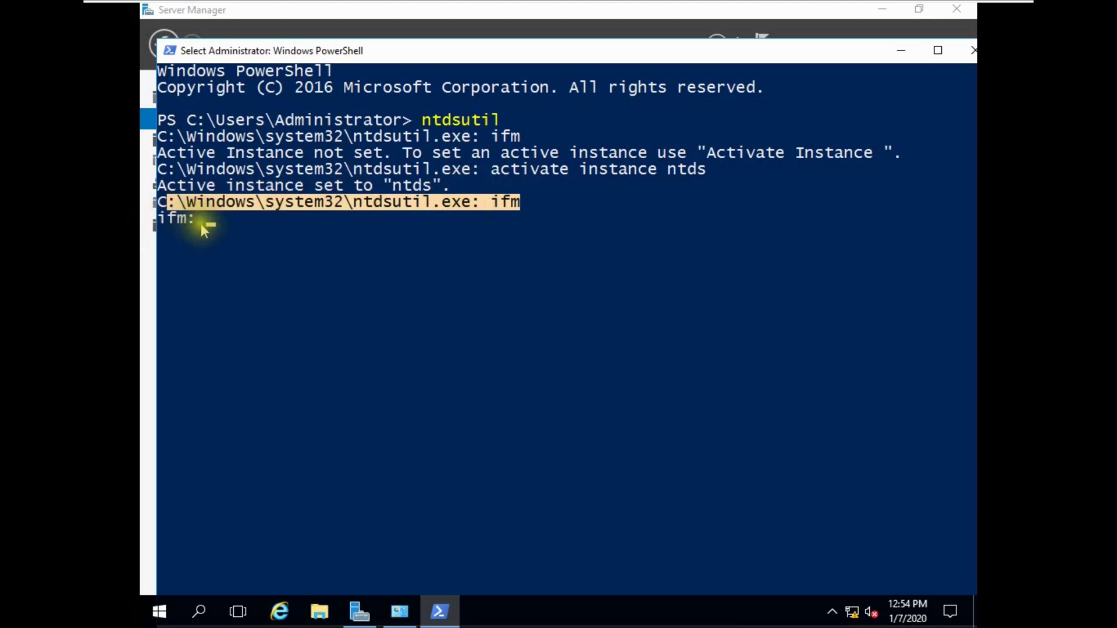
Step: Create full install-from-media data in C:\ifm by running "create full C:\ifm" at the ntdsutil ifm prompt
{"action": "type", "text": "create full C:\\ifm"}
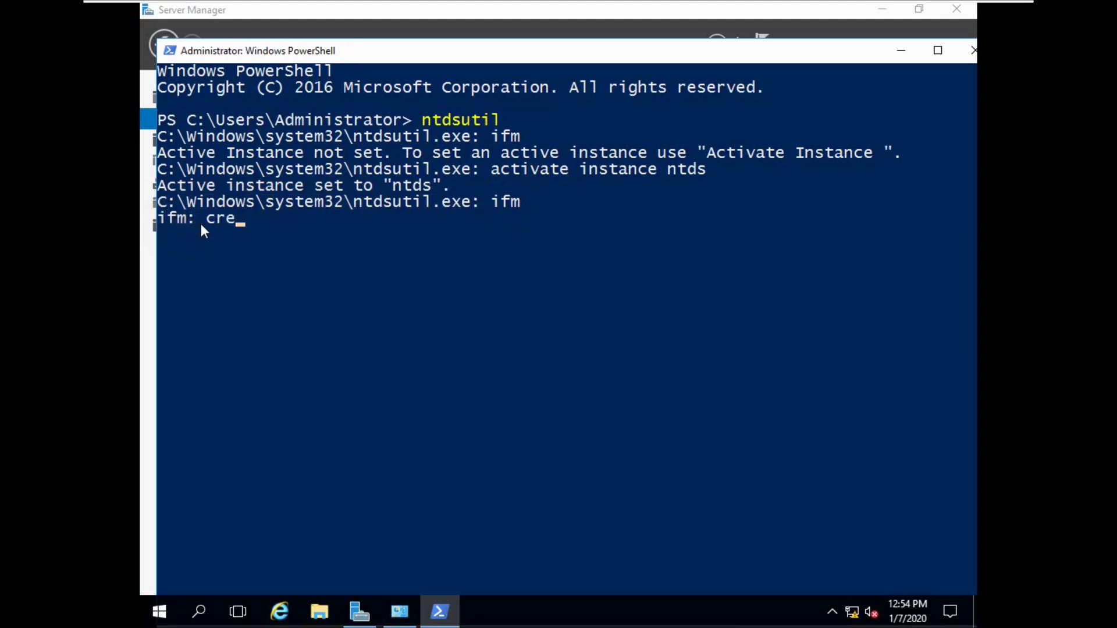
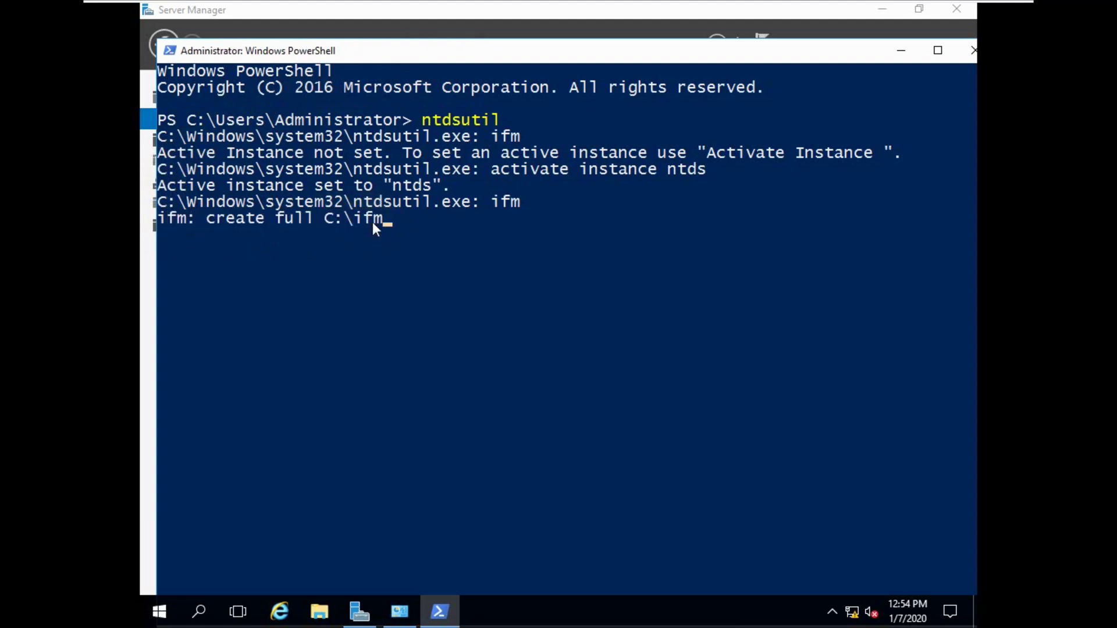
{"action": "key", "text": "Return"}
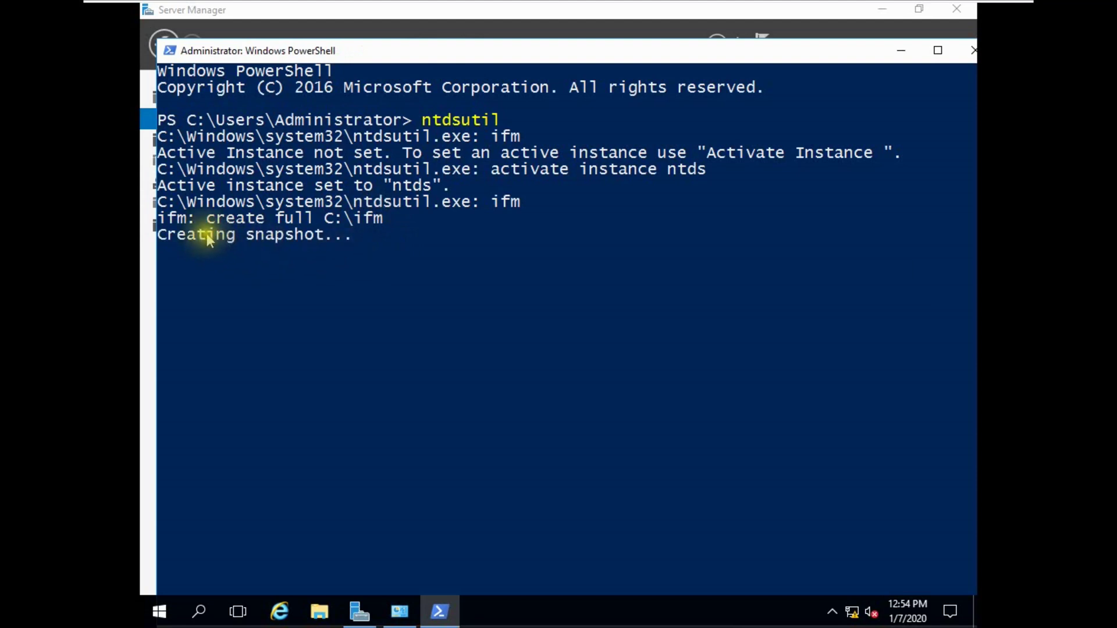
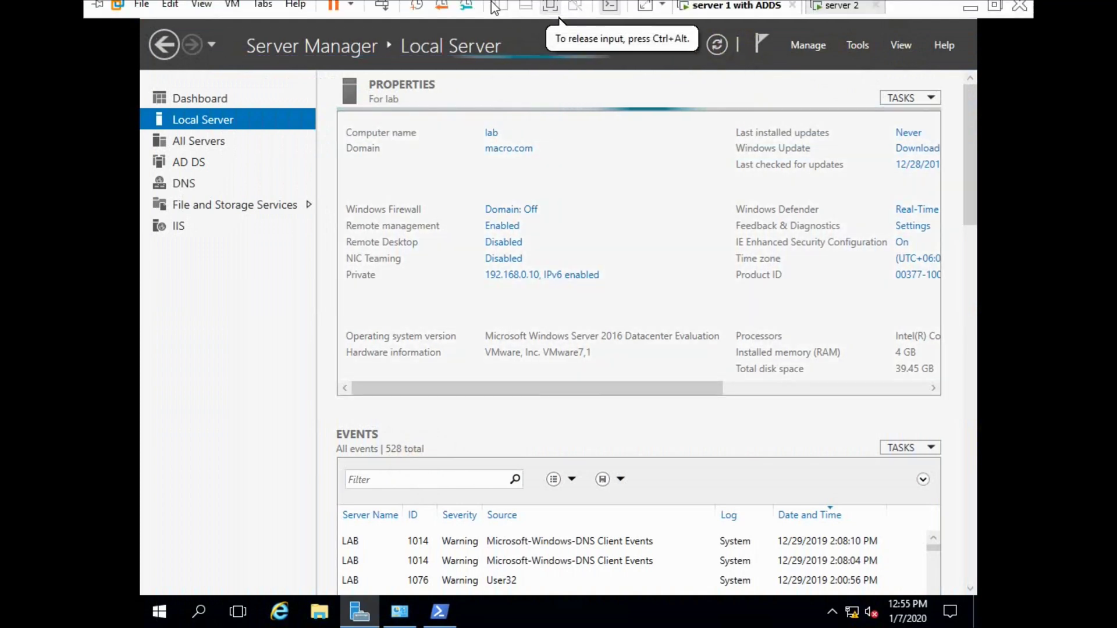
Step: Examine the Active Directory and registry folders inside C:\ifm in File Explorer
{"action": "left_click", "coordinate": [308, 614]}
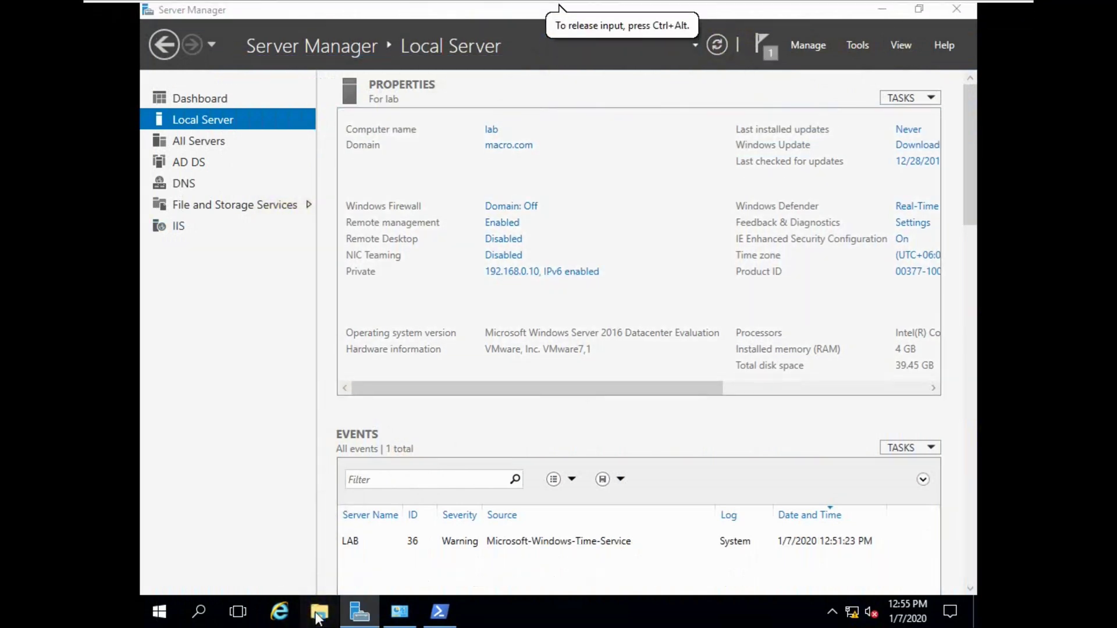
{"action": "left_click", "coordinate": [336, 285]}
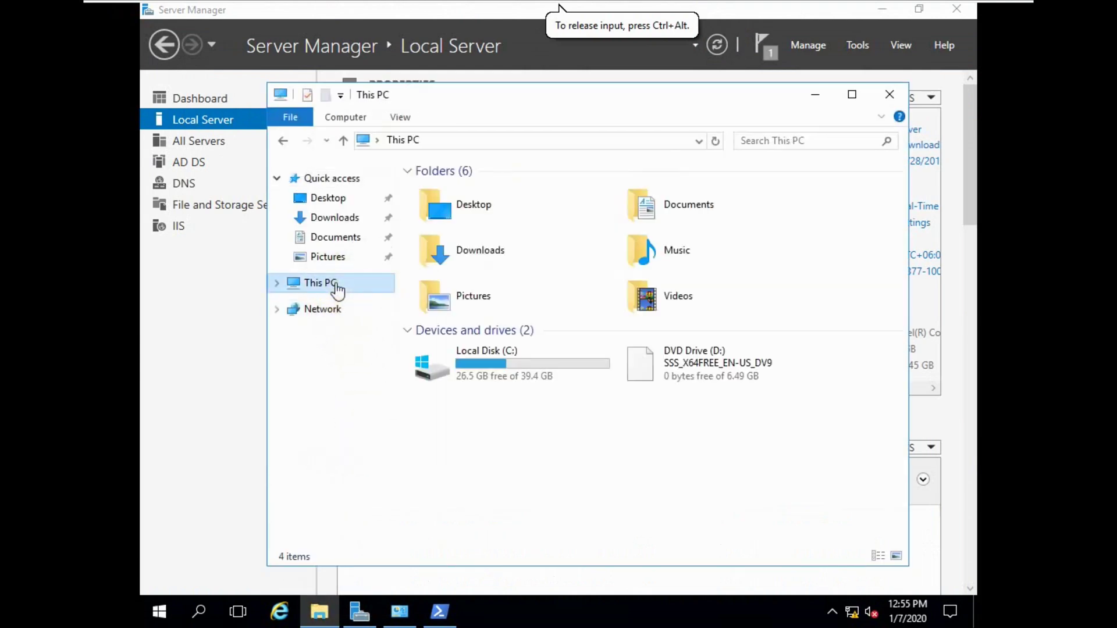
{"action": "double_click", "coordinate": [510, 371]}
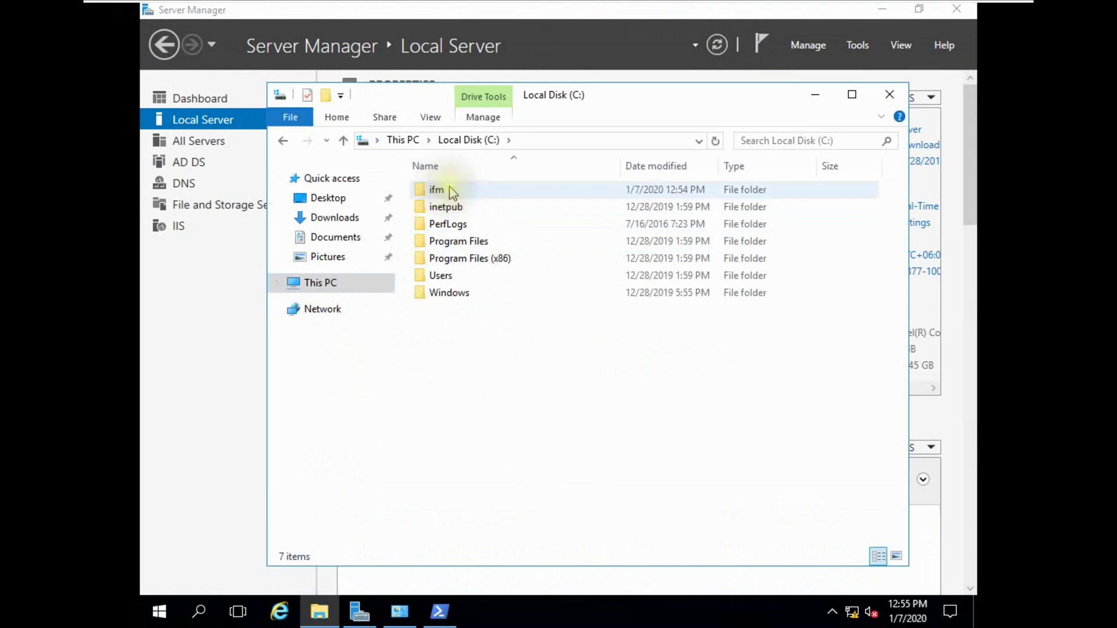
{"action": "double_click", "coordinate": [449, 189]}
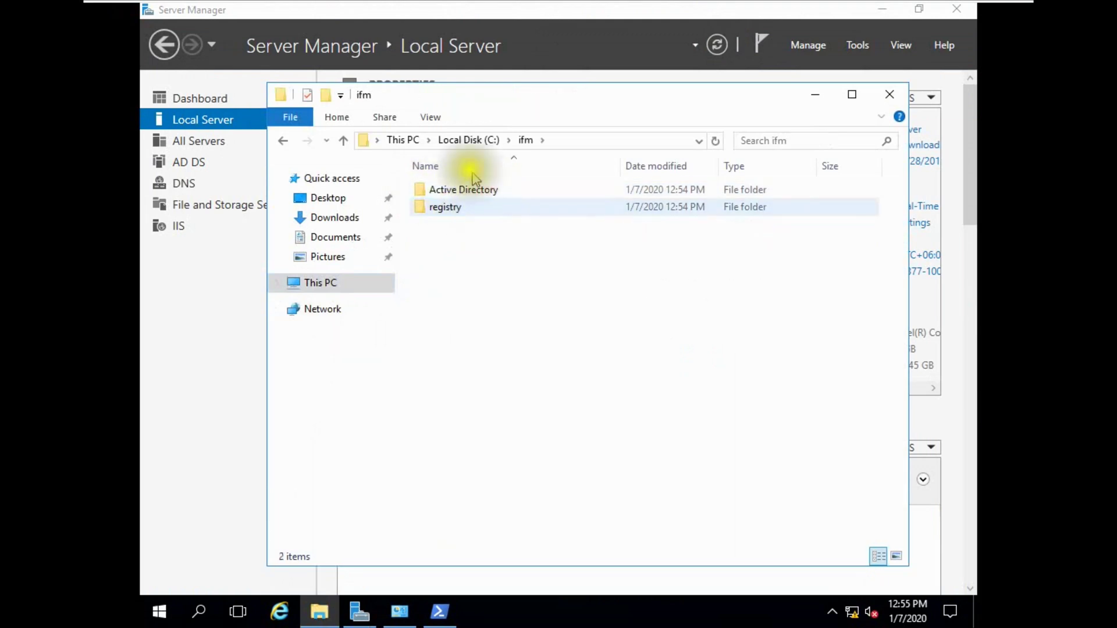
{"action": "left_click", "coordinate": [453, 210]}
{"action": "left_click", "coordinate": [466, 192]}
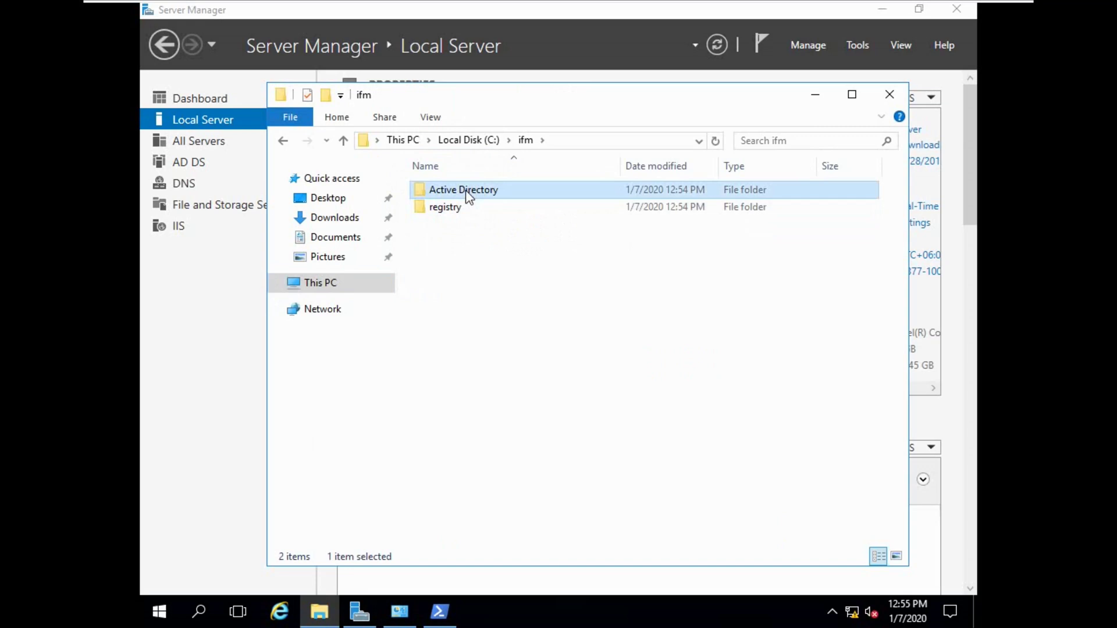
Step: Share the ifm folder on the C: drive with Everyone at the Read/Write permission level
{"action": "left_click", "coordinate": [344, 140]}
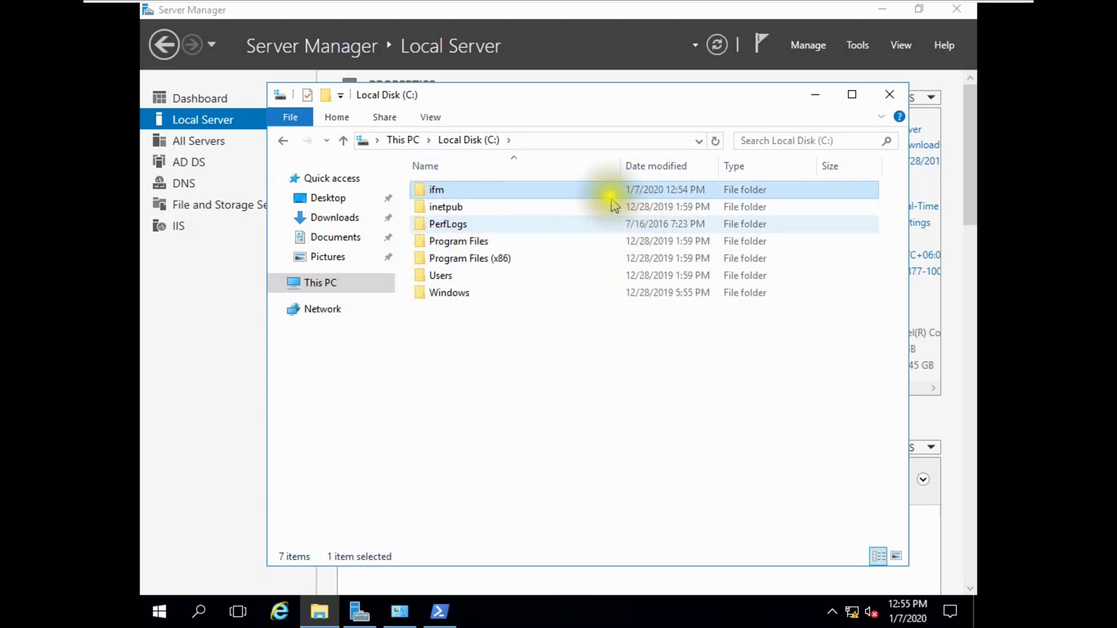
{"action": "right_click", "coordinate": [488, 191]}
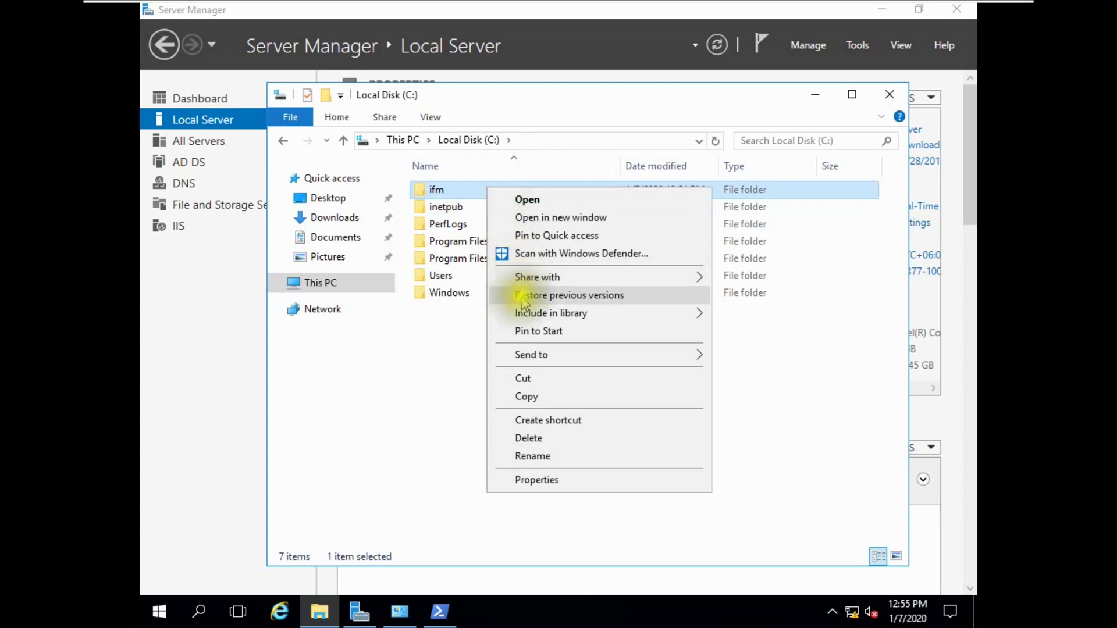
{"action": "mouse_move", "coordinate": [686, 277]}
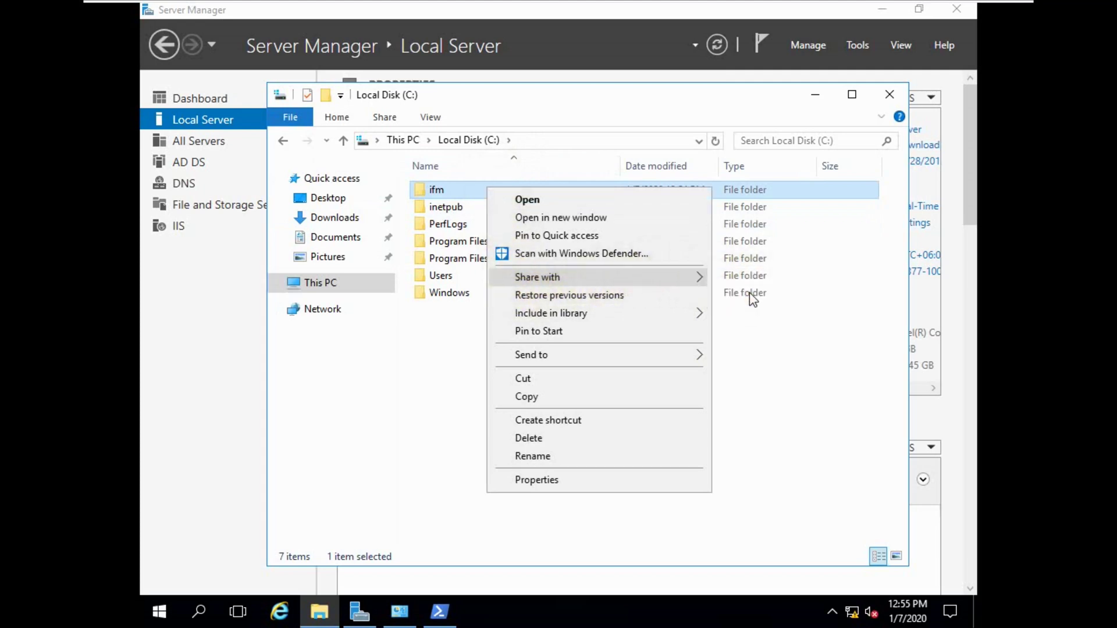
{"action": "left_click", "coordinate": [749, 296]}
{"action": "left_click", "coordinate": [676, 262]}
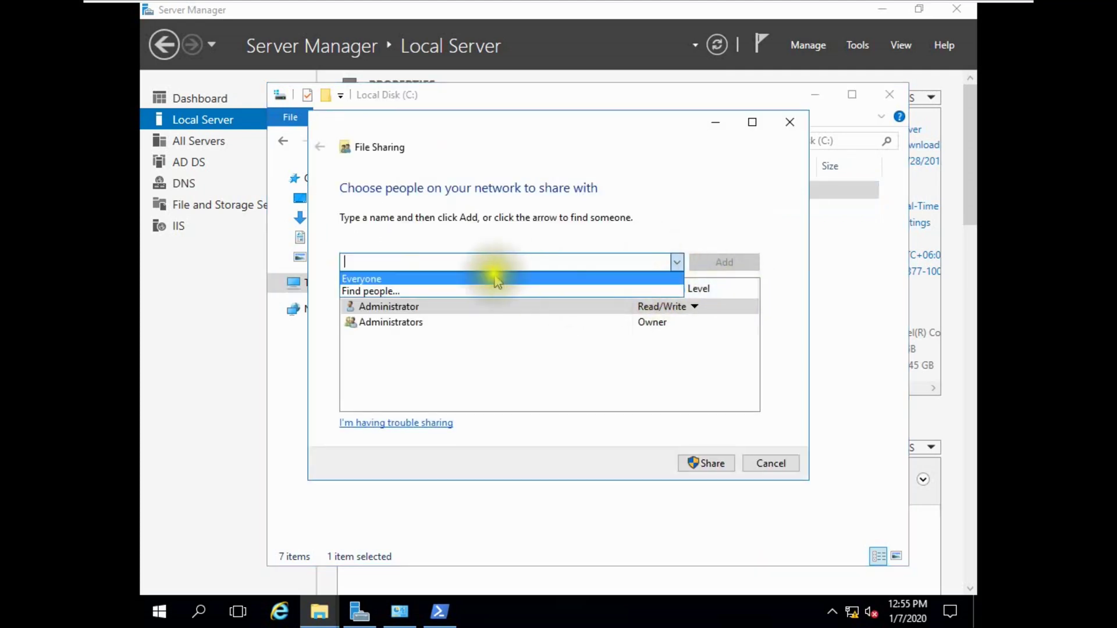
{"action": "left_click", "coordinate": [431, 278]}
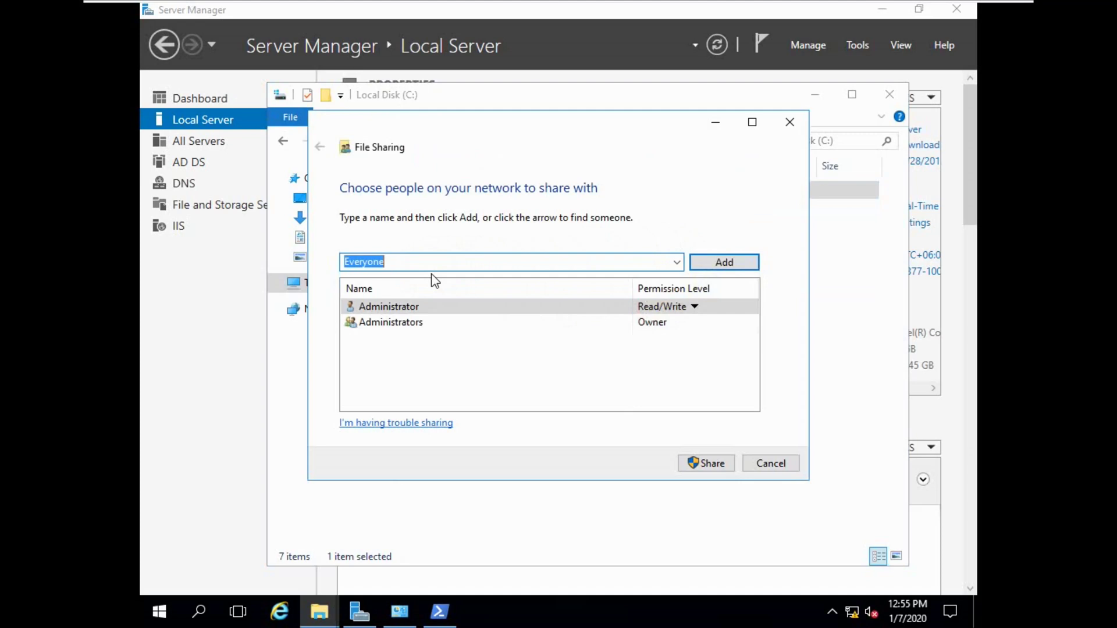
{"action": "left_click", "coordinate": [724, 262]}
{"action": "left_click", "coordinate": [667, 338]}
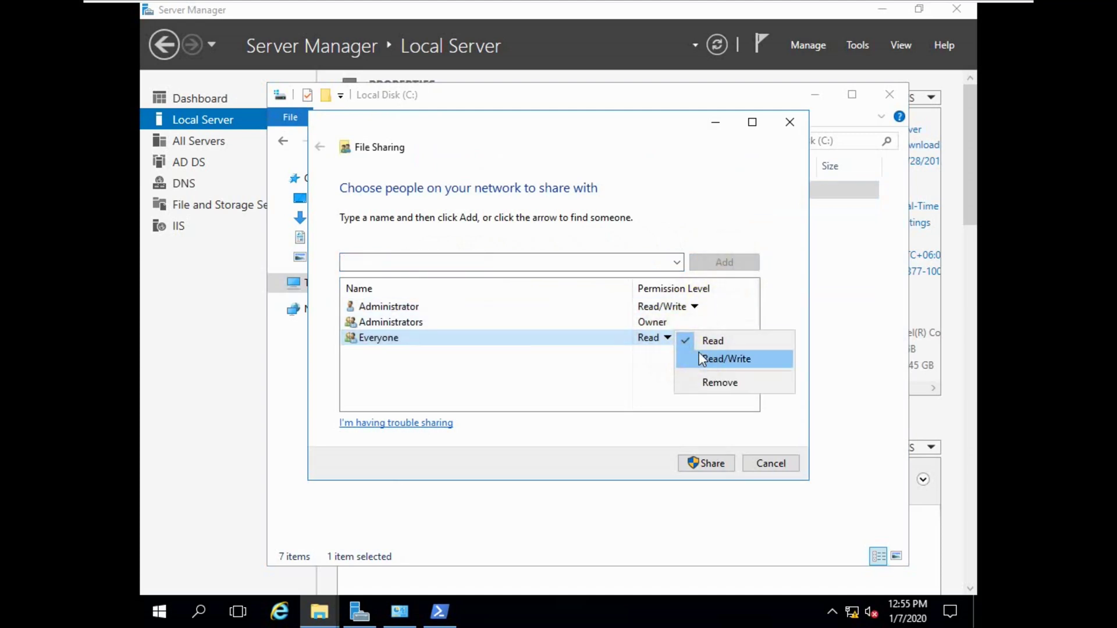
{"action": "left_click", "coordinate": [699, 358]}
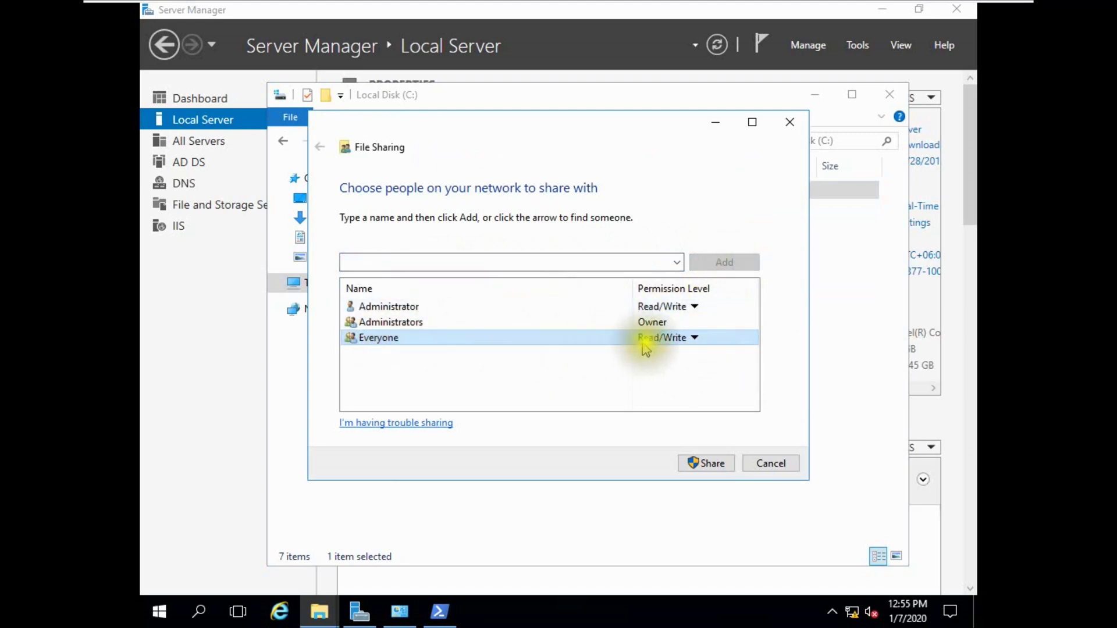
{"action": "left_click", "coordinate": [694, 464]}
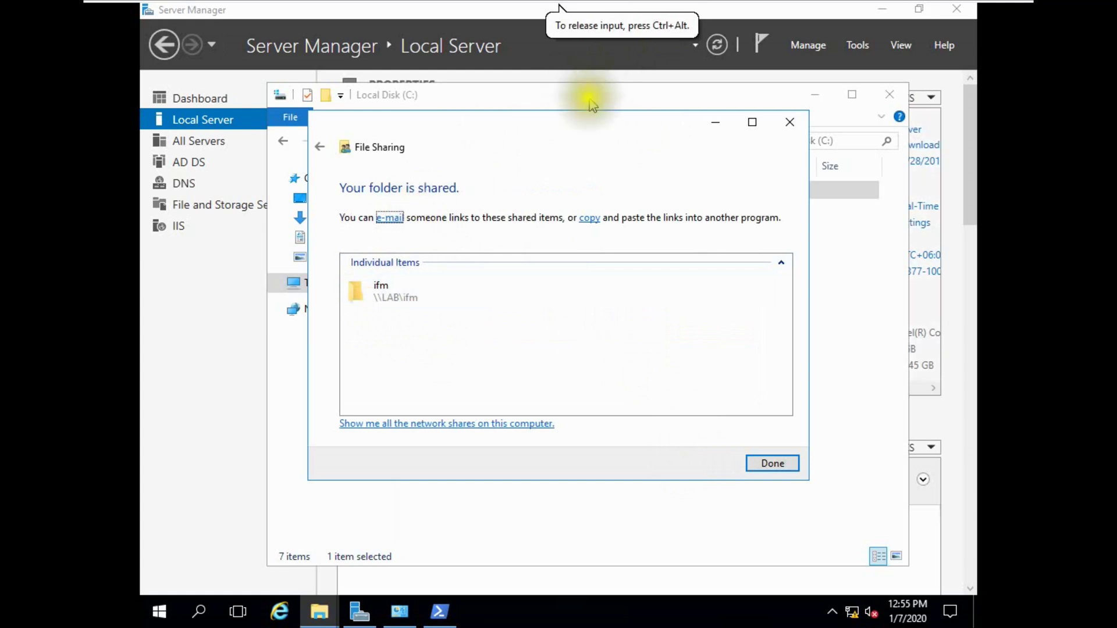
{"action": "key", "text": "Return"}
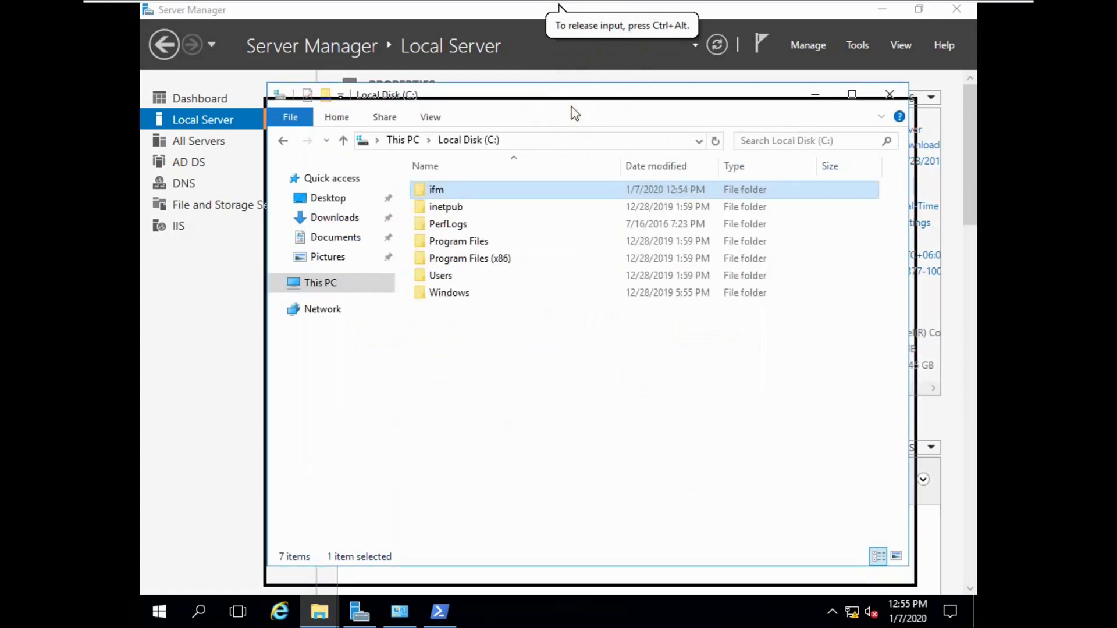
Step: Switch to the server 2 virtual machine, refresh Server Manager and review the Local Server properties, including its Ethernet0 address
{"action": "mouse_move", "coordinate": [695, 7]}
{"action": "left_click", "coordinate": [826, 18]}
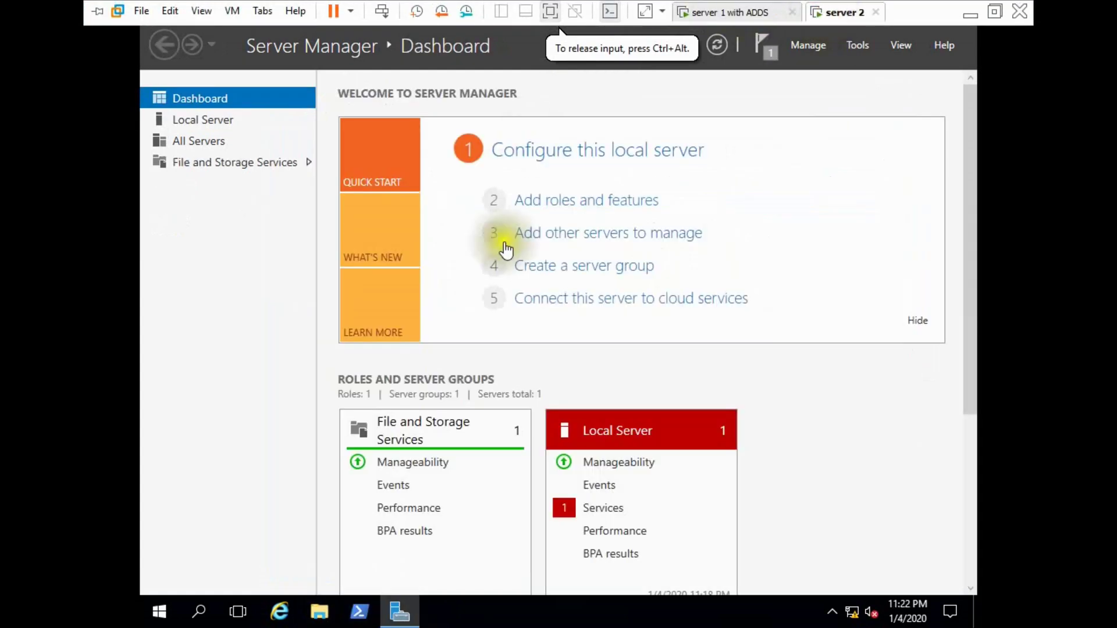
{"action": "left_click", "coordinate": [716, 46]}
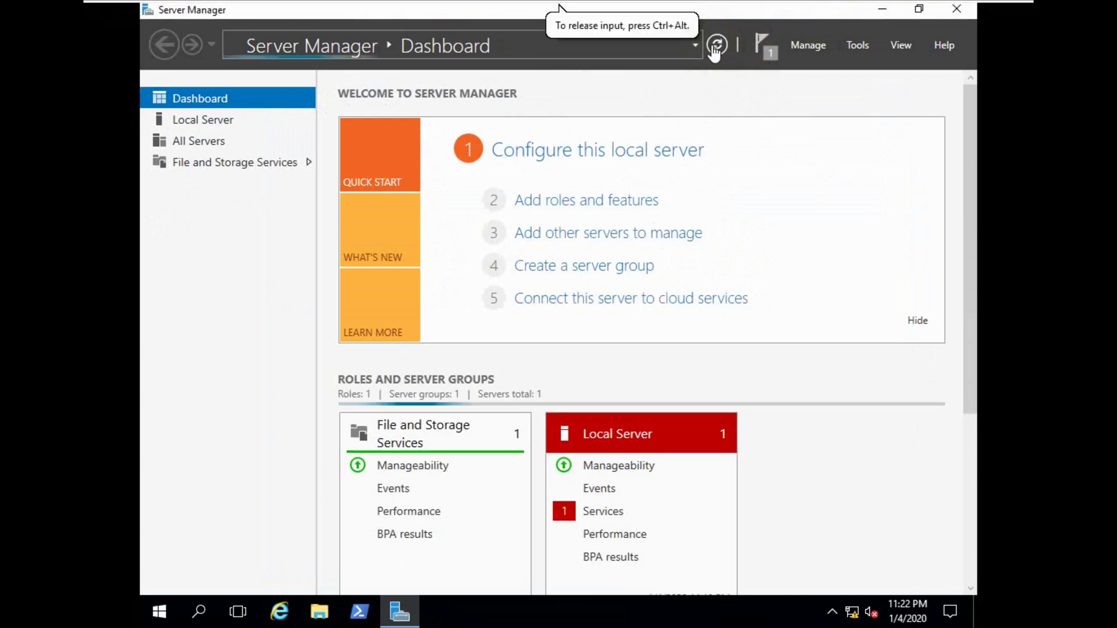
{"action": "left_click", "coordinate": [238, 123]}
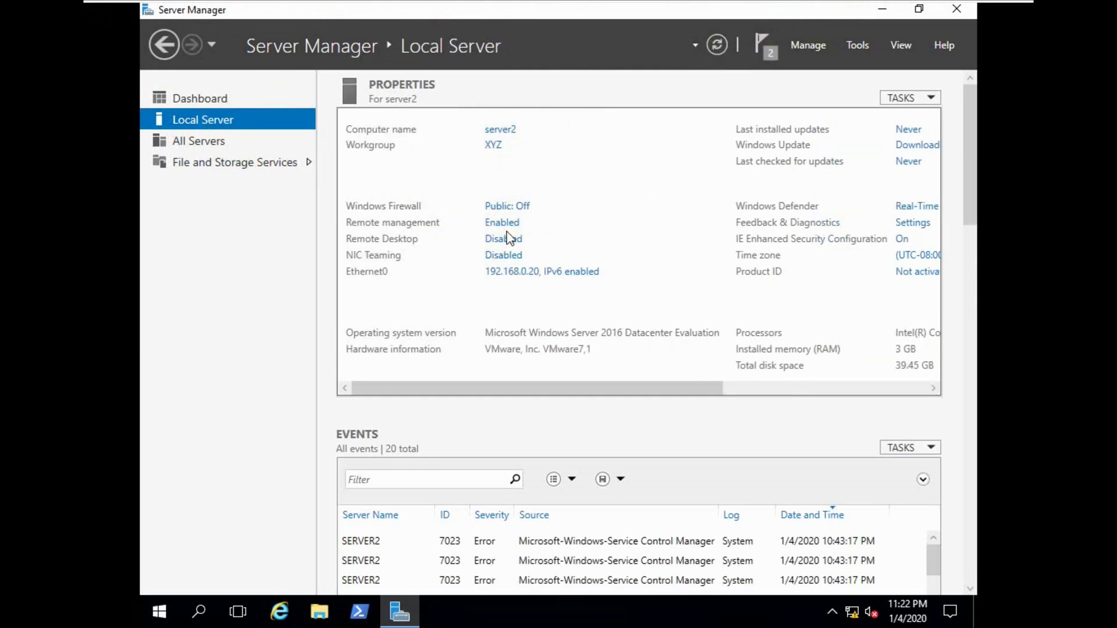
{"action": "left_click", "coordinate": [528, 271]}
{"action": "left_click", "coordinate": [528, 271]}
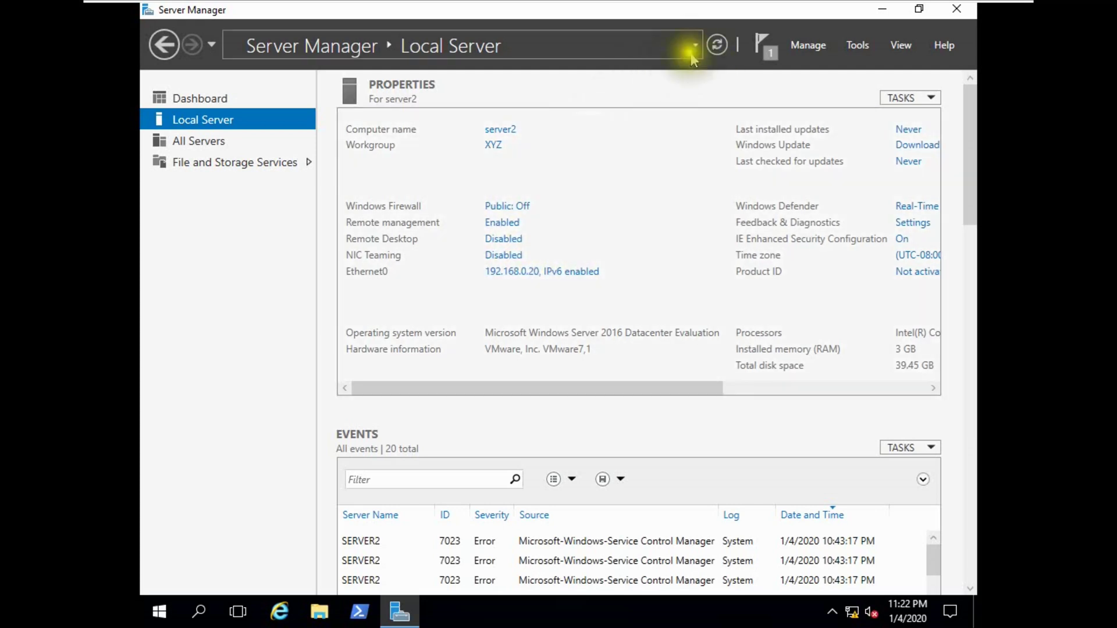
{"action": "left_click_drag", "start_coordinate": [970, 102], "coordinate": [861, 500]}
Step: Open the network path \\192.168.0.10 in server 2's File Explorer, also minimizing the Local Disk (C:) and File Sharing windows on server 1
{"action": "left_click", "coordinate": [320, 608]}
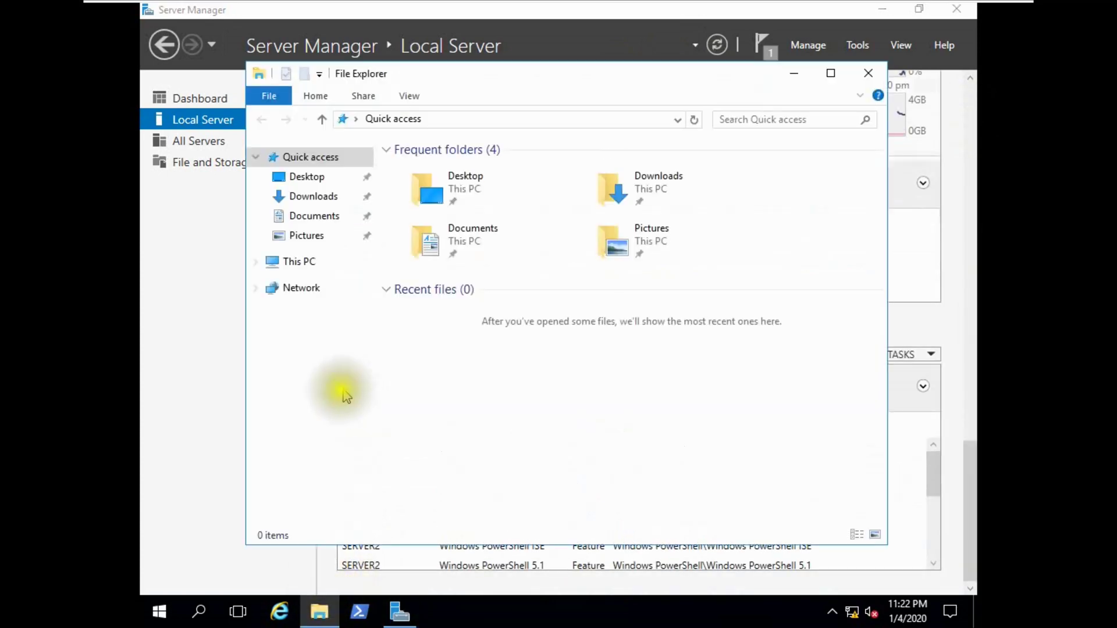
{"action": "left_click", "coordinate": [320, 263]}
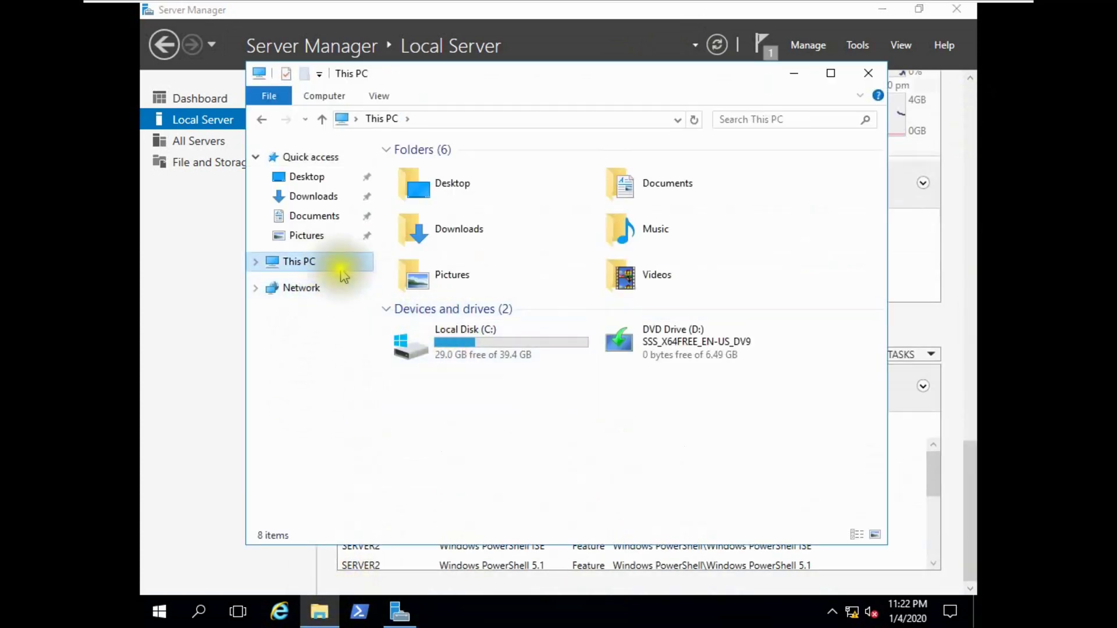
{"action": "left_click", "coordinate": [308, 289]}
{"action": "left_click", "coordinate": [410, 118]}
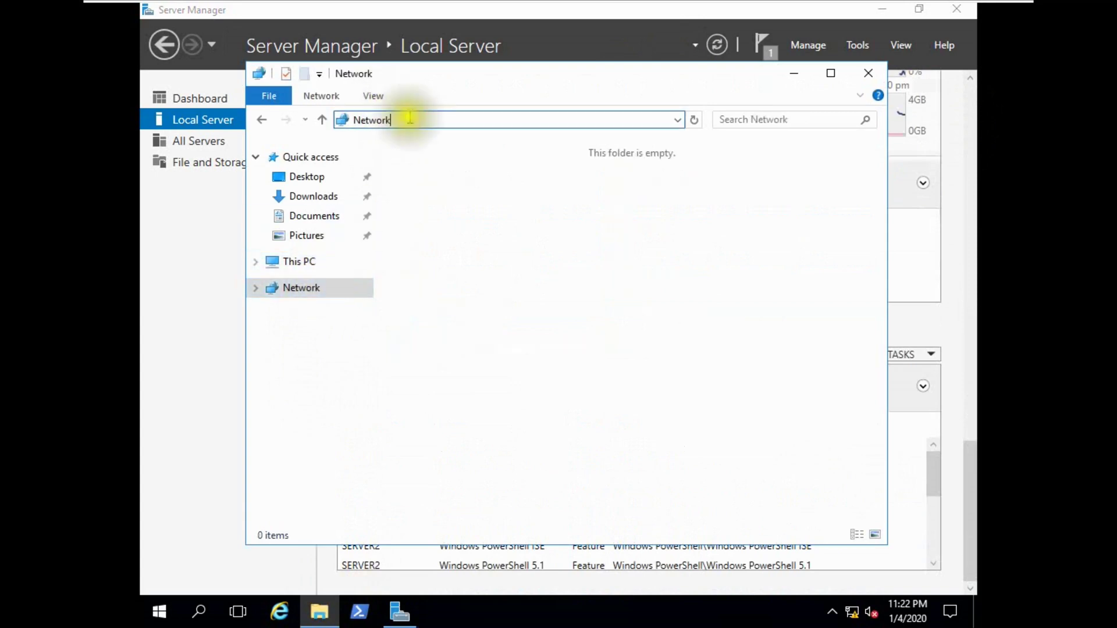
{"action": "left_click", "coordinate": [423, 124]}
{"action": "key", "text": "BackSpace"}
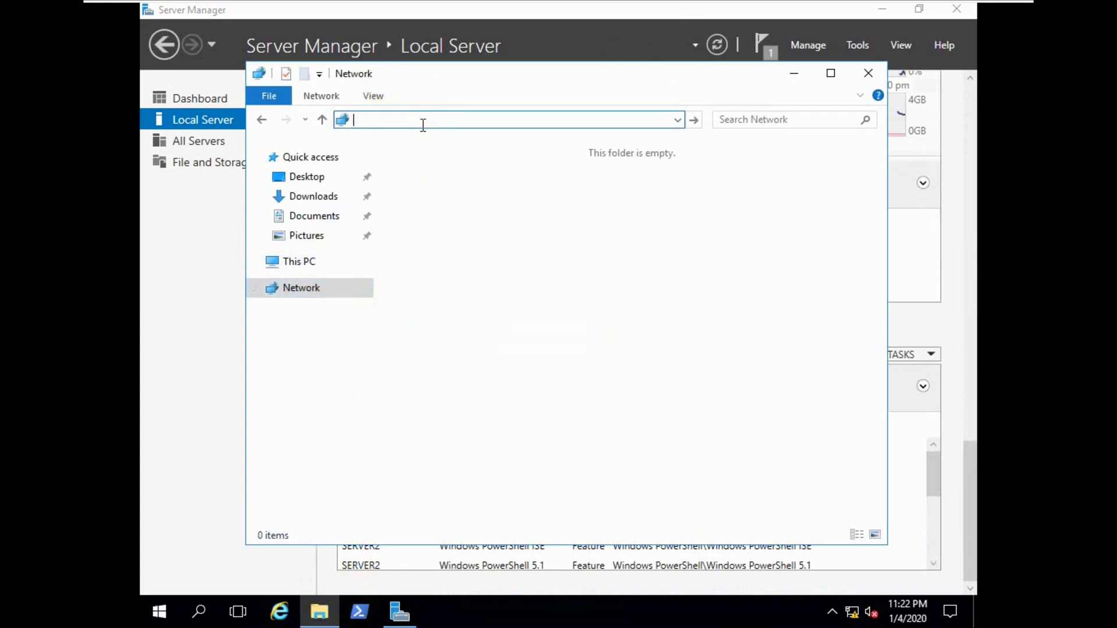
{"action": "type", "text": "\\\\192"}
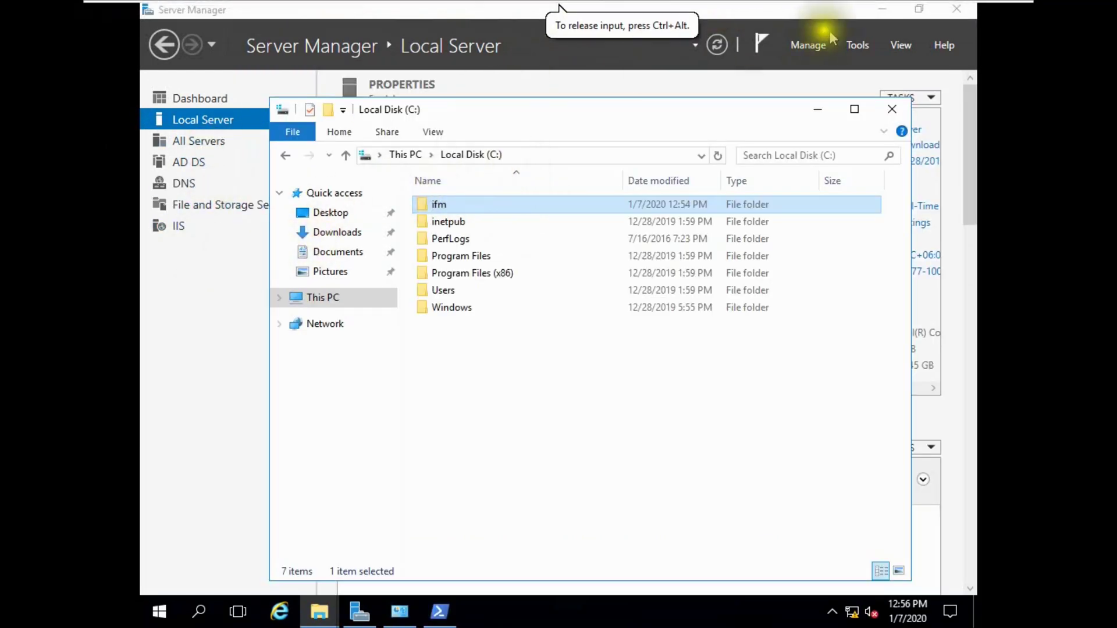
{"action": "left_click", "coordinate": [816, 109]}
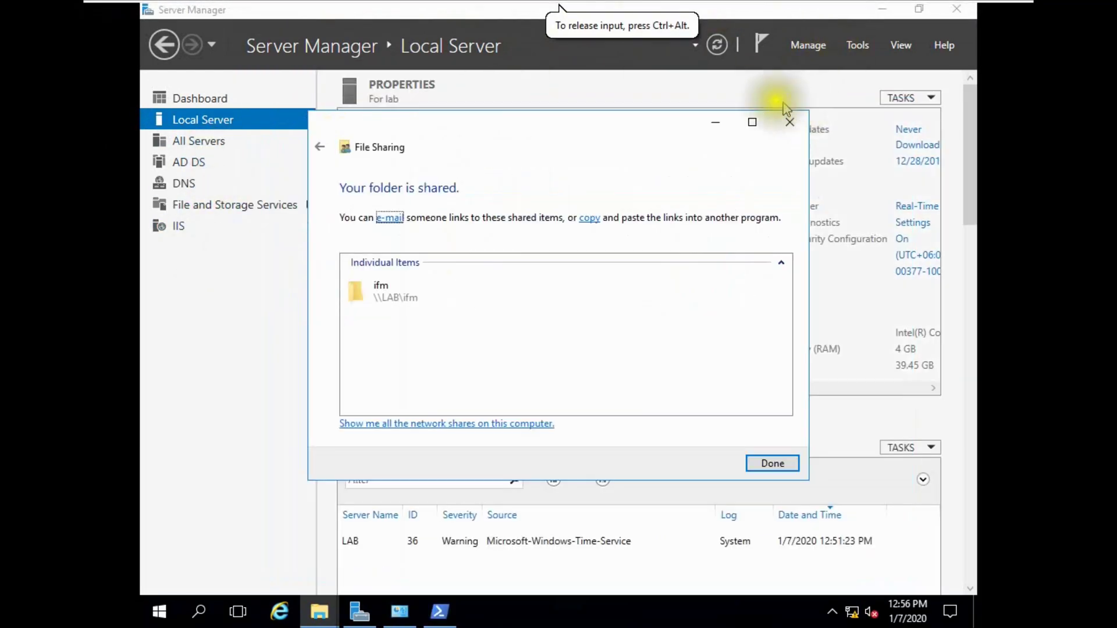
{"action": "left_click", "coordinate": [715, 122]}
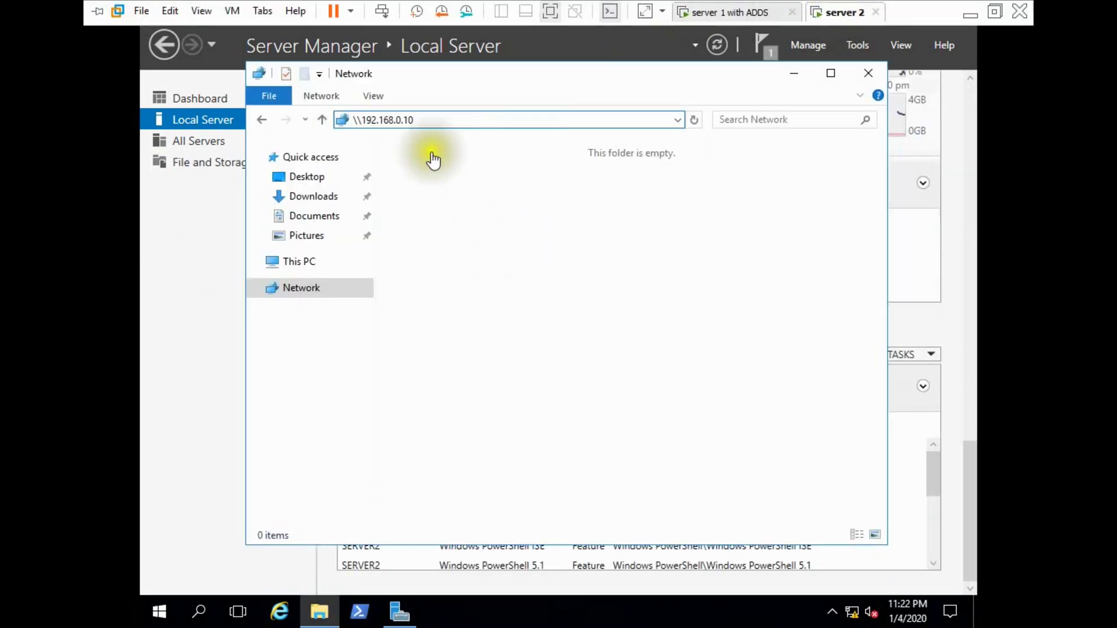
{"action": "left_click", "coordinate": [448, 121]}
{"action": "key", "text": "Return"}
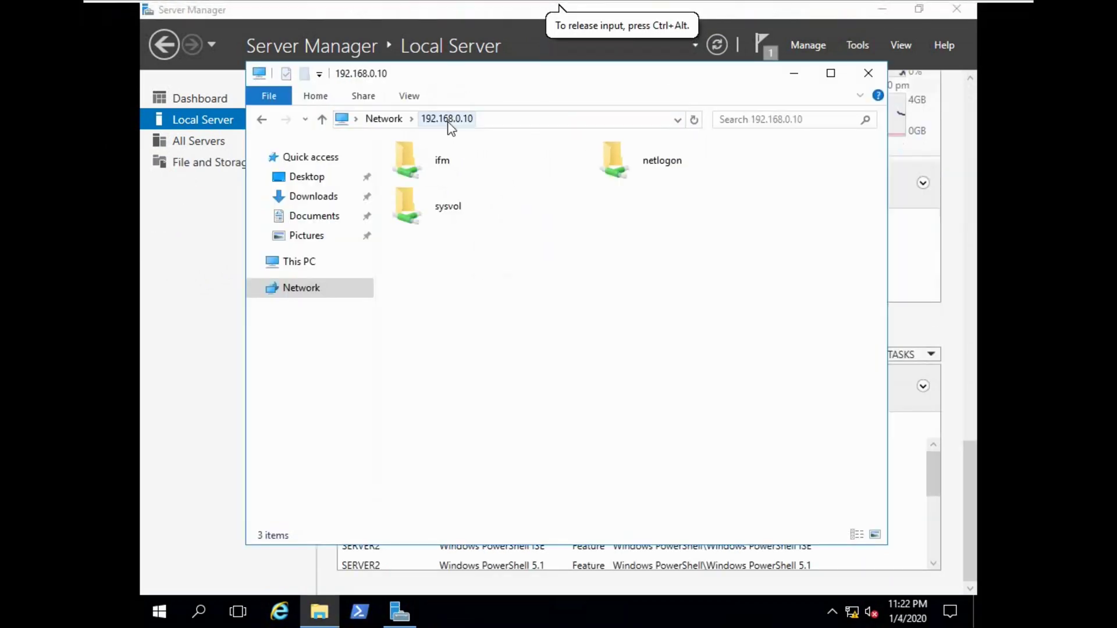
Step: Copy the shared ifm folder from \\192.168.0.10 into the root of server 2's Local Disk (C:)
{"action": "left_click", "coordinate": [454, 168]}
{"action": "right_click", "coordinate": [455, 169]}
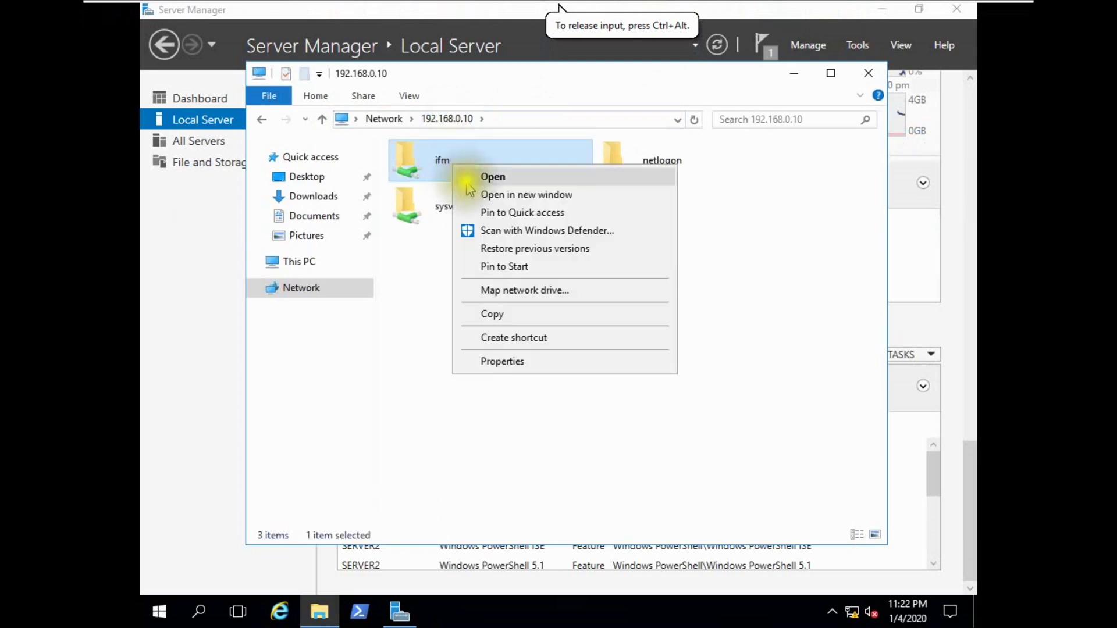
{"action": "left_click", "coordinate": [501, 313]}
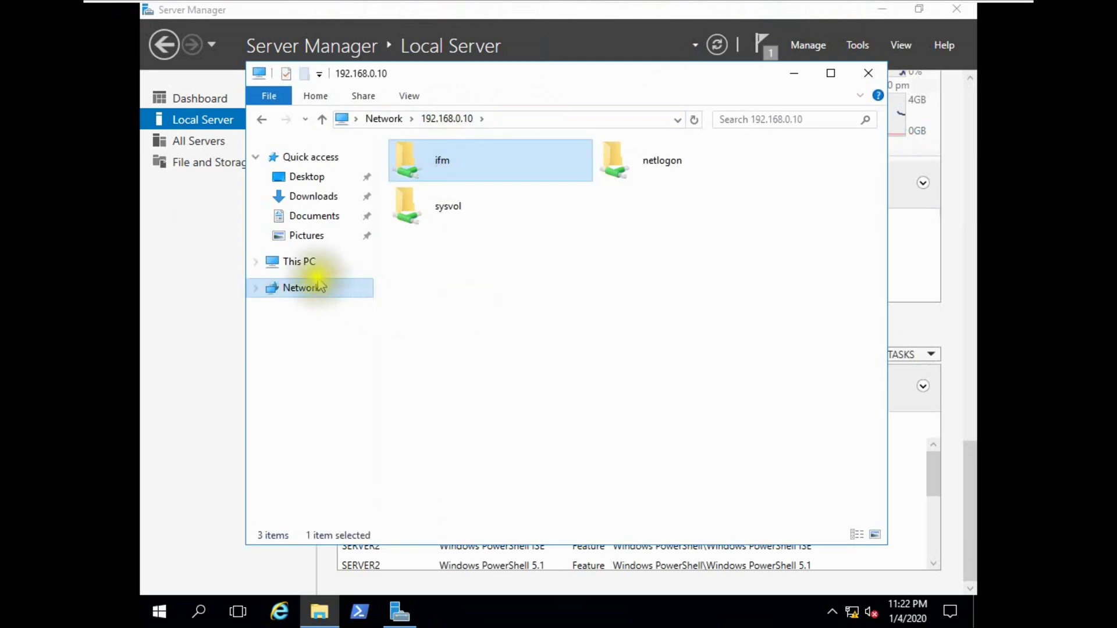
{"action": "left_click", "coordinate": [305, 264]}
{"action": "double_click", "coordinate": [469, 335]}
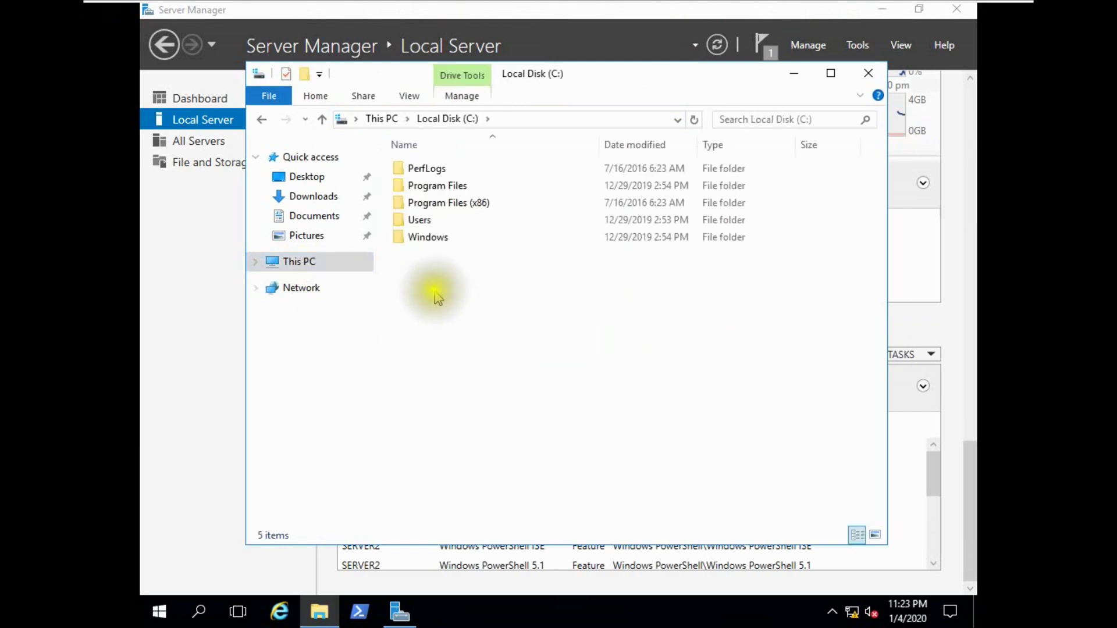
{"action": "right_click", "coordinate": [434, 291]}
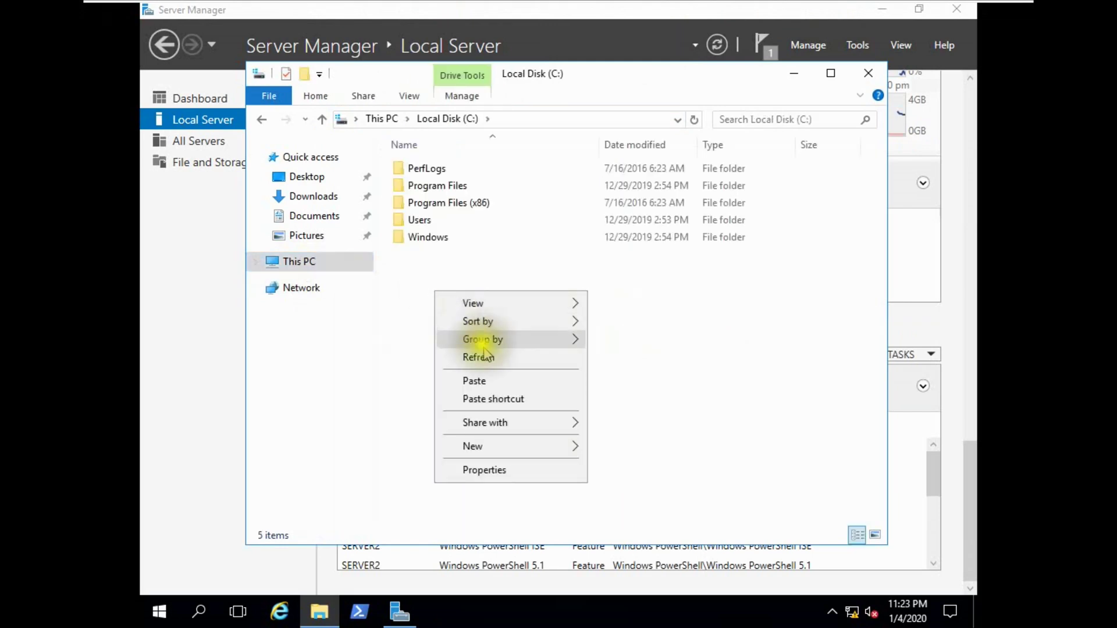
{"action": "left_click", "coordinate": [491, 383]}
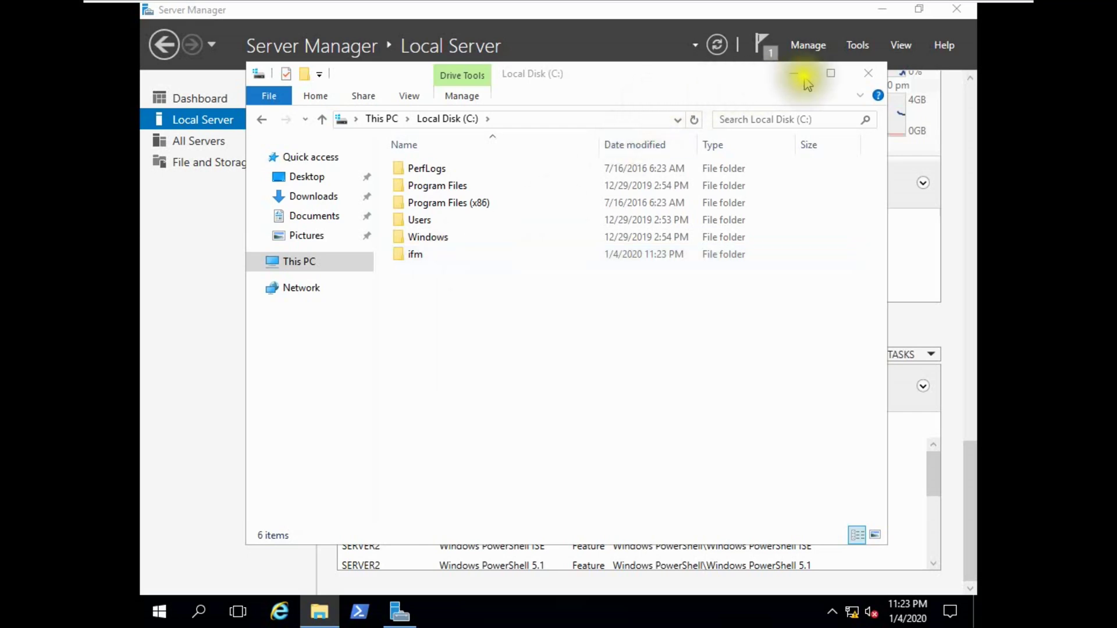
Step: Minimize the Local Disk (C:) window, refresh Server Manager and return to server2's Local Server properties
{"action": "left_click", "coordinate": [720, 47]}
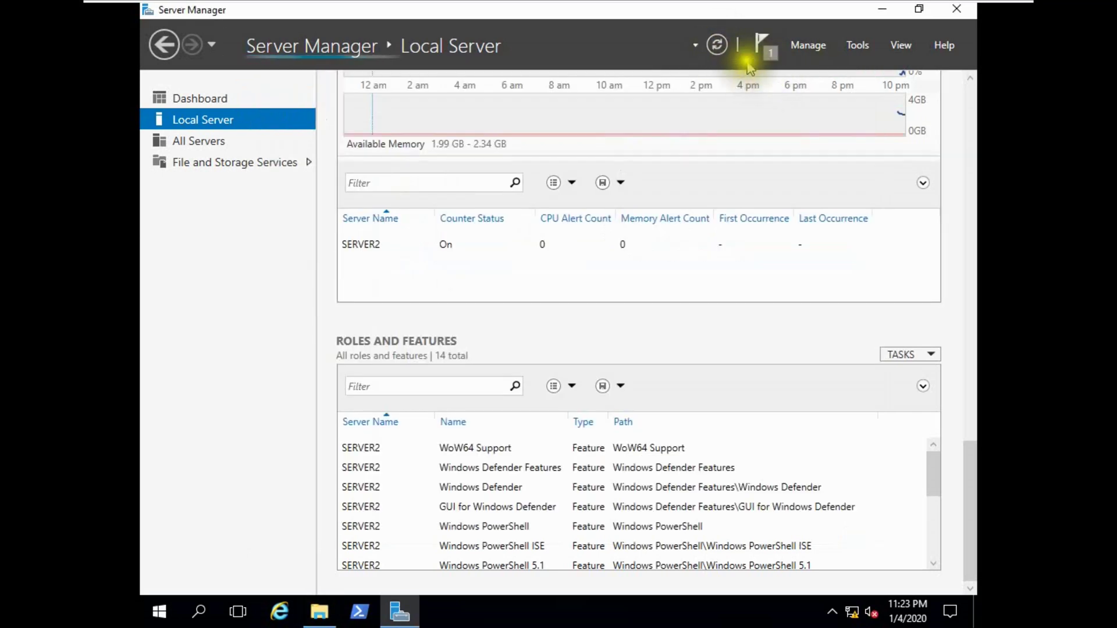
{"action": "scroll", "coordinate": [537, 208], "scroll_direction": "up", "scroll_amount": 4}
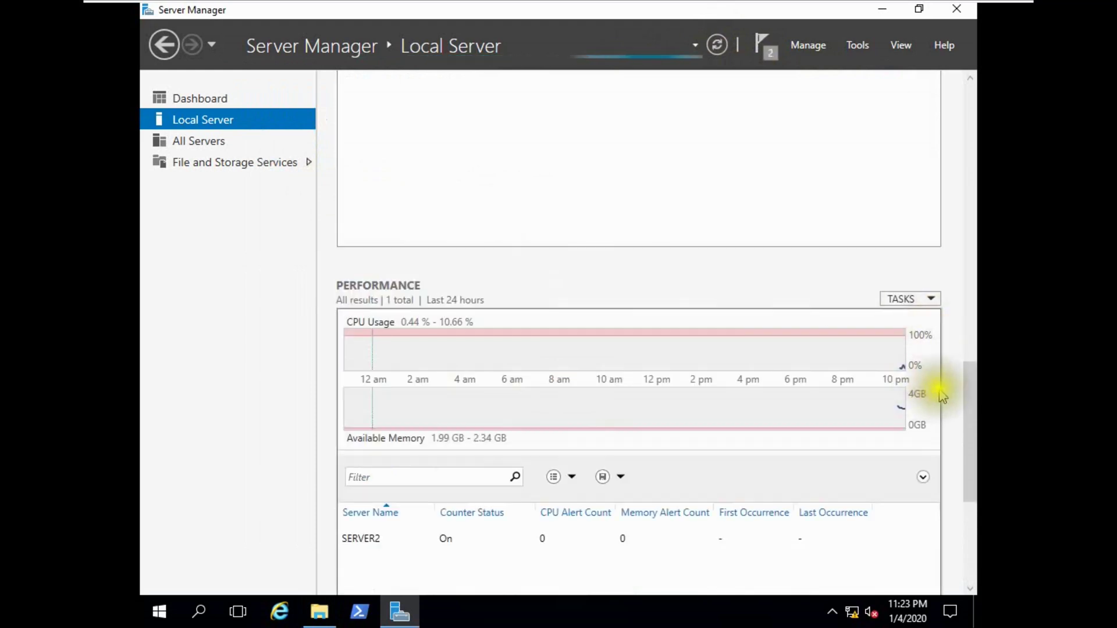
{"action": "left_click_drag", "start_coordinate": [972, 379], "coordinate": [971, 76]}
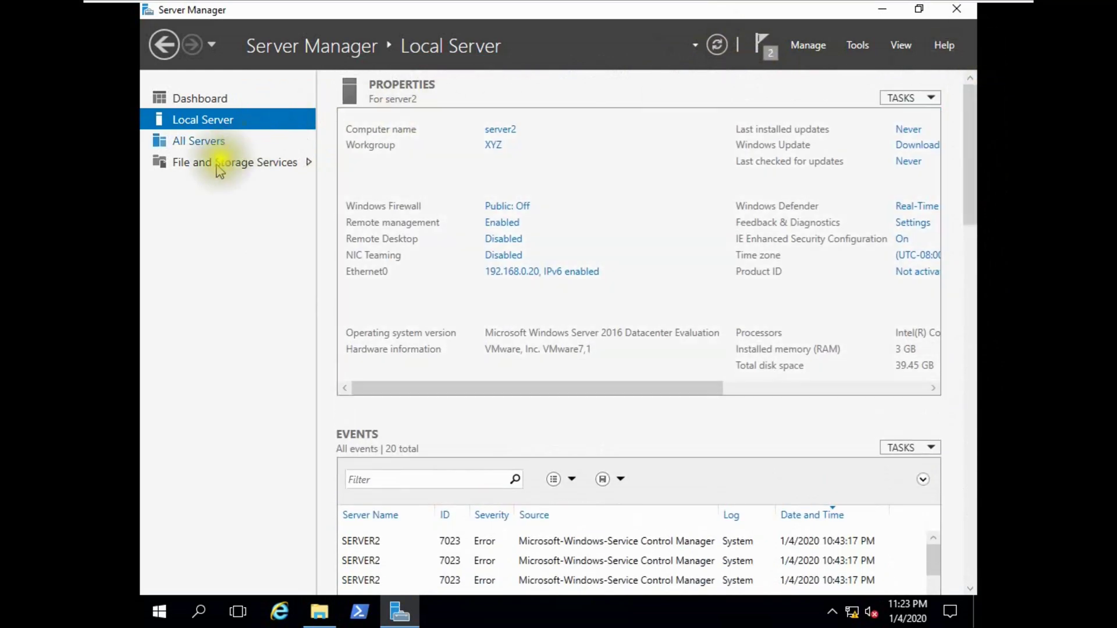
Step: Start adding roles and features with a role-based or feature-based installation targeting server2
{"action": "left_click", "coordinate": [808, 46]}
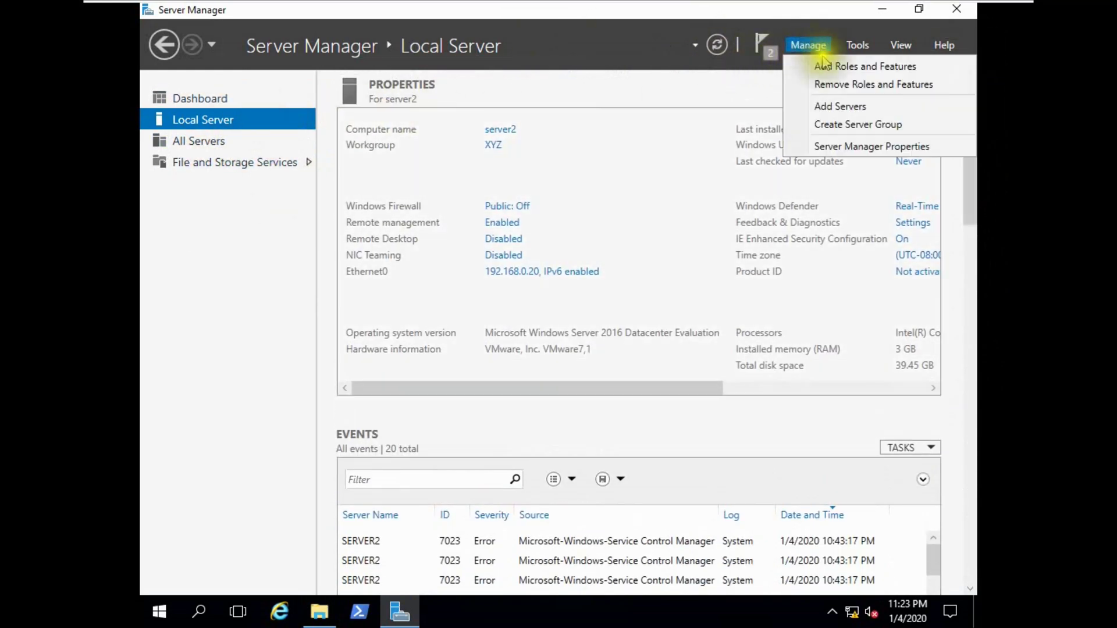
{"action": "left_click", "coordinate": [827, 68]}
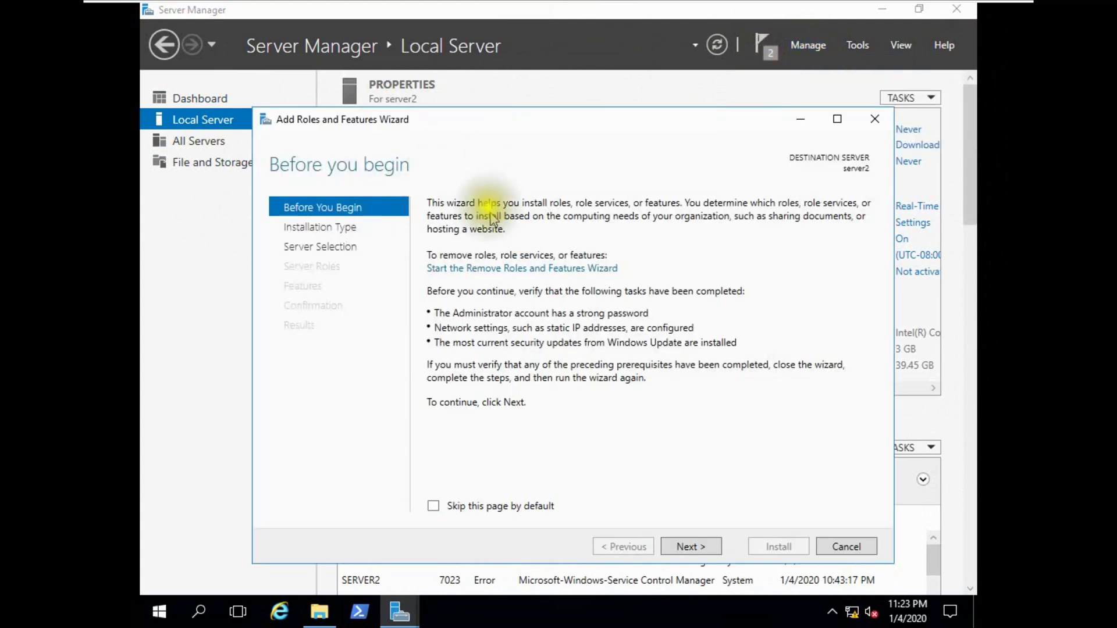
{"action": "left_click", "coordinate": [684, 546]}
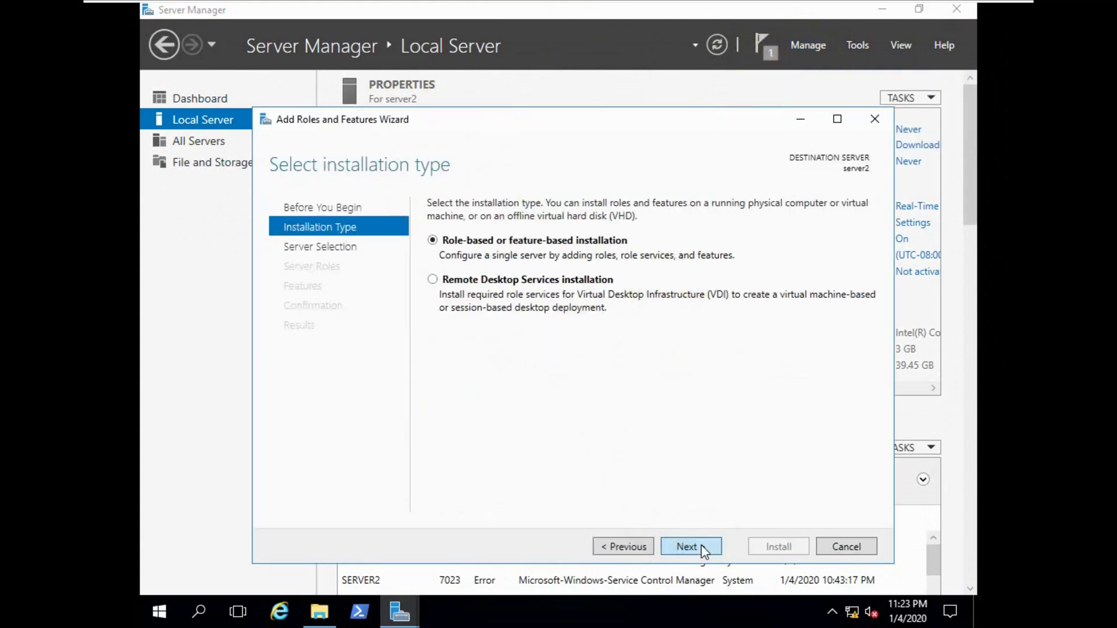
{"action": "left_click", "coordinate": [701, 546]}
{"action": "left_click", "coordinate": [700, 547]}
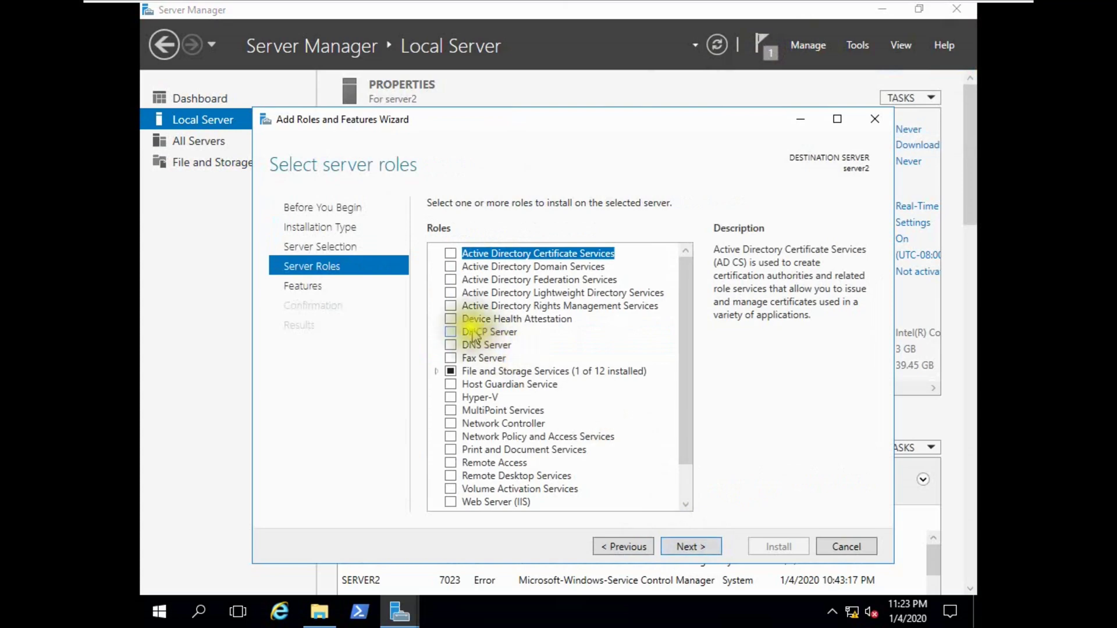
Step: Select the Active Directory Domain Services role with its required features and management tools, and install it on server2
{"action": "left_click", "coordinate": [451, 267]}
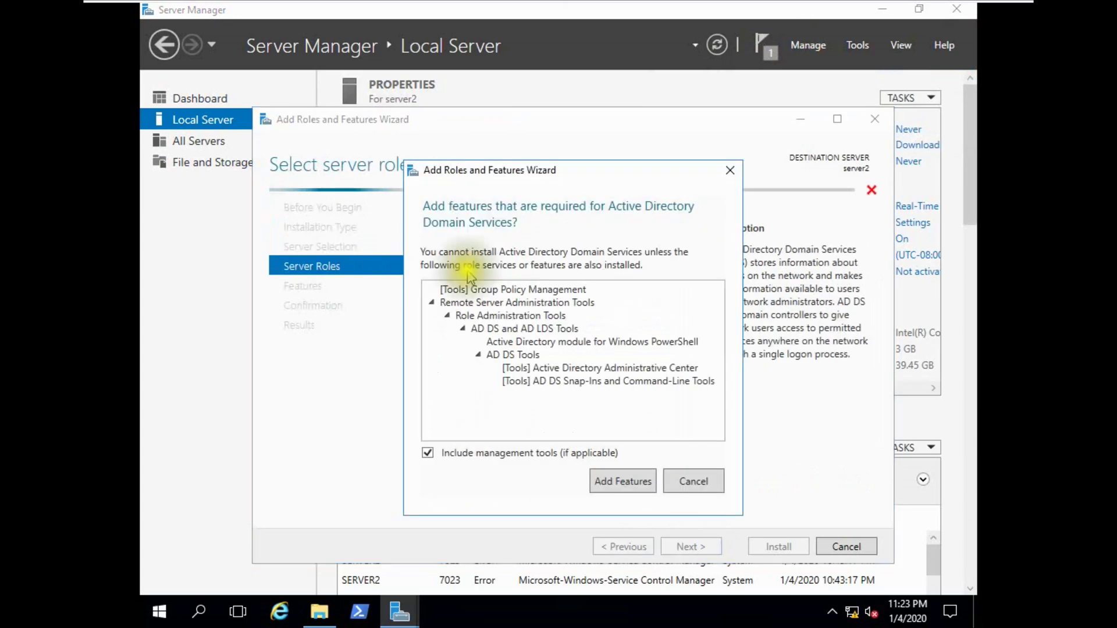
{"action": "left_click", "coordinate": [617, 480]}
{"action": "left_click", "coordinate": [703, 550]}
{"action": "left_click", "coordinate": [704, 548]}
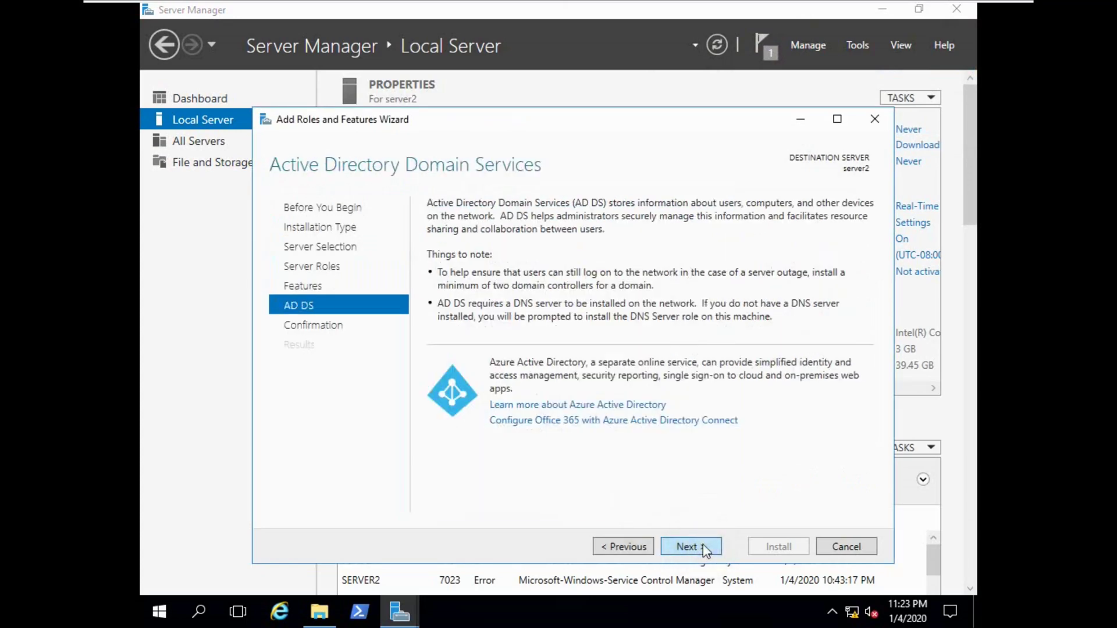
{"action": "left_click", "coordinate": [703, 548]}
{"action": "left_click", "coordinate": [766, 547]}
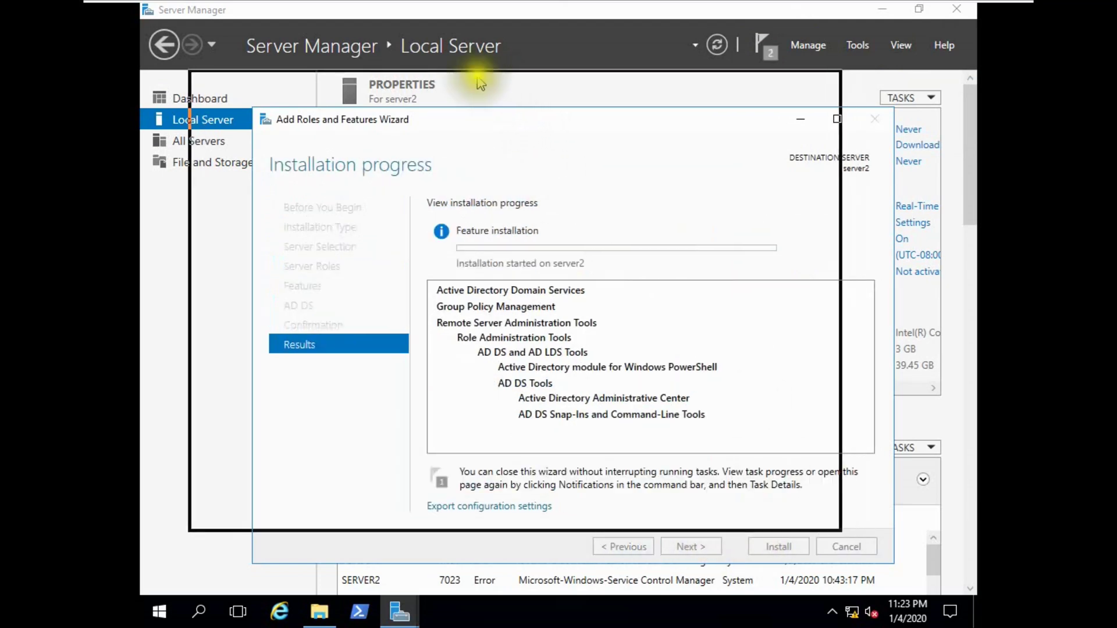
{"action": "left_click_drag", "start_coordinate": [535, 120], "coordinate": [556, 87]}
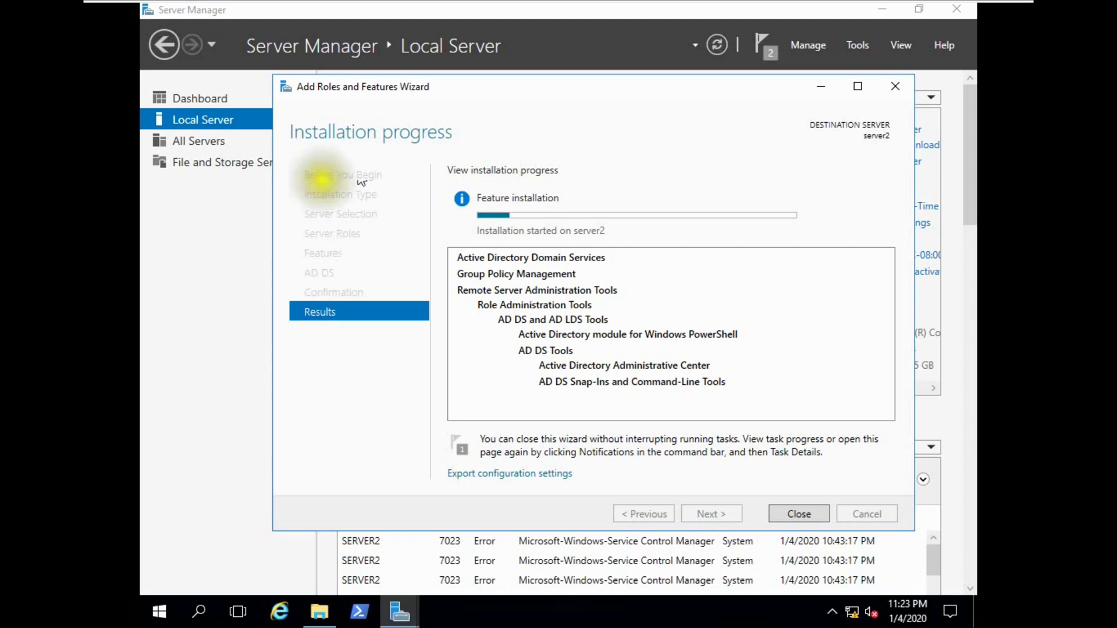
{"action": "left_click", "coordinate": [64, 162]}
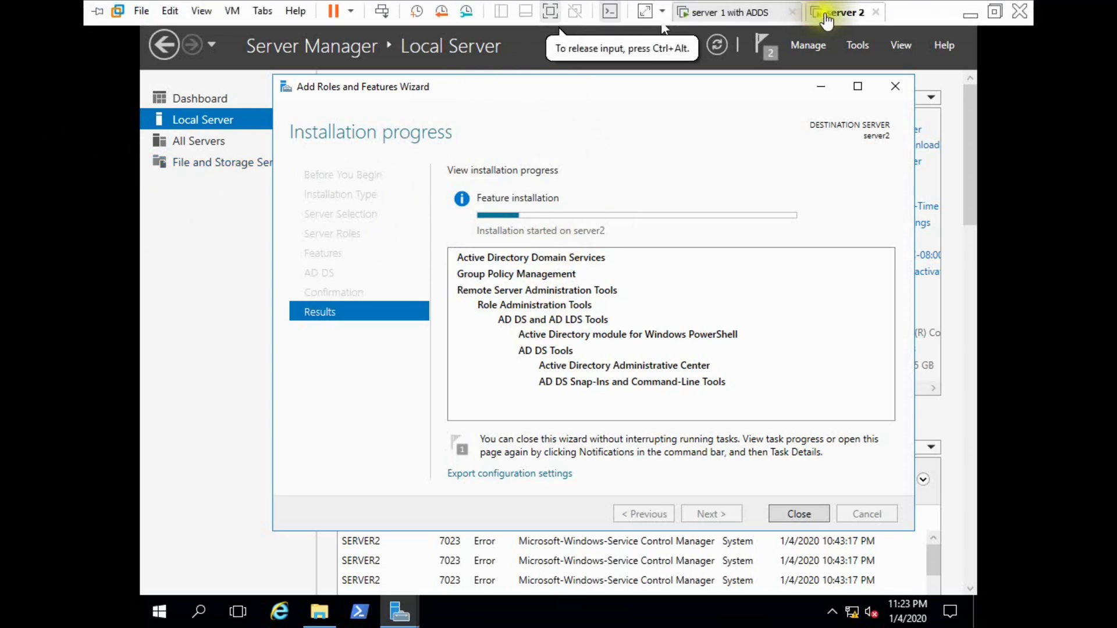
{"action": "mouse_move", "coordinate": [639, 219]}
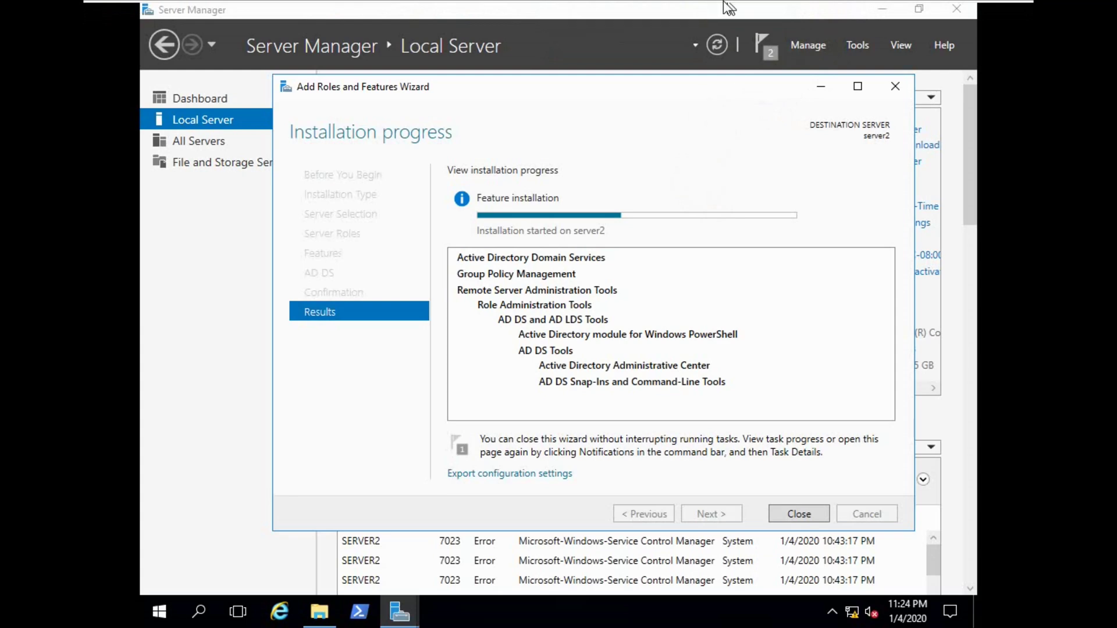
{"action": "mouse_move", "coordinate": [724, 7]}
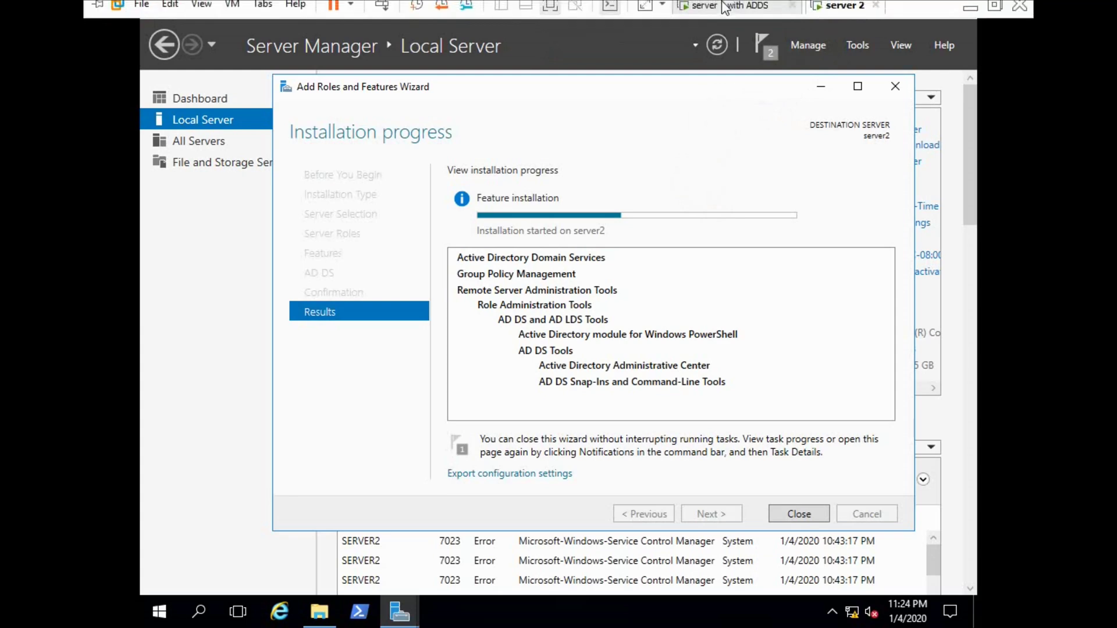
{"action": "left_click", "coordinate": [994, 13]}
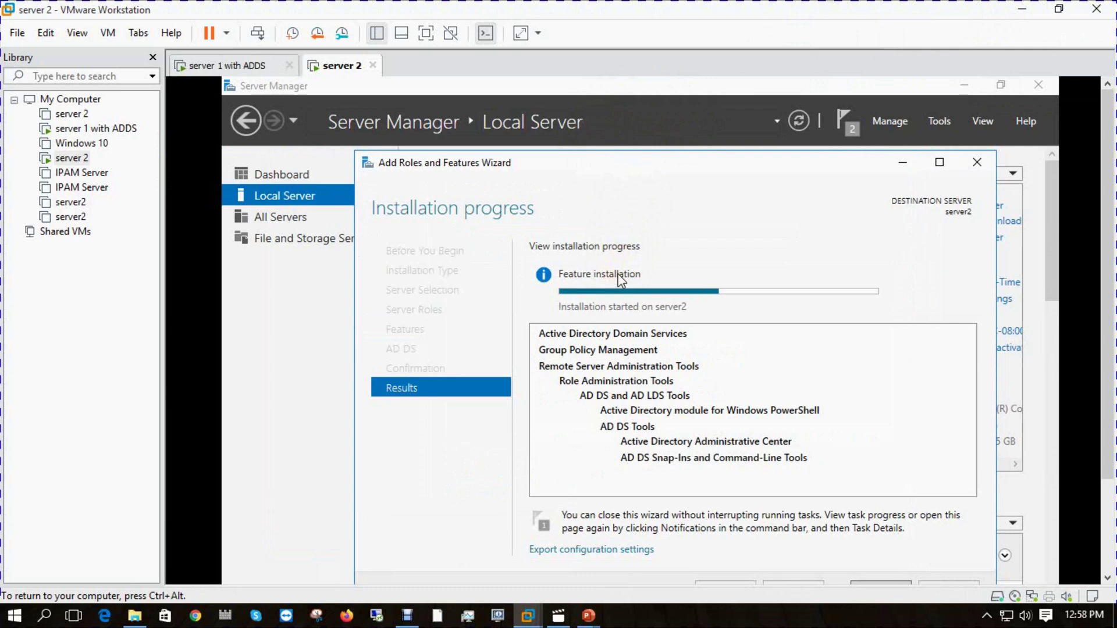
{"action": "left_click_drag", "start_coordinate": [643, 169], "coordinate": [583, 141]}
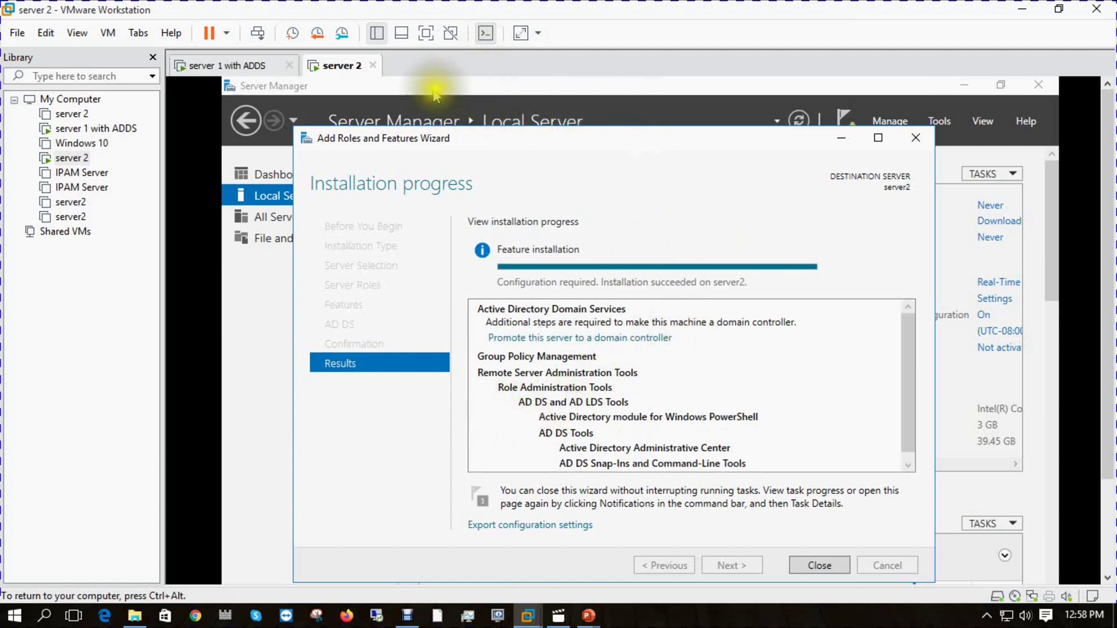
{"action": "left_click", "coordinate": [426, 33]}
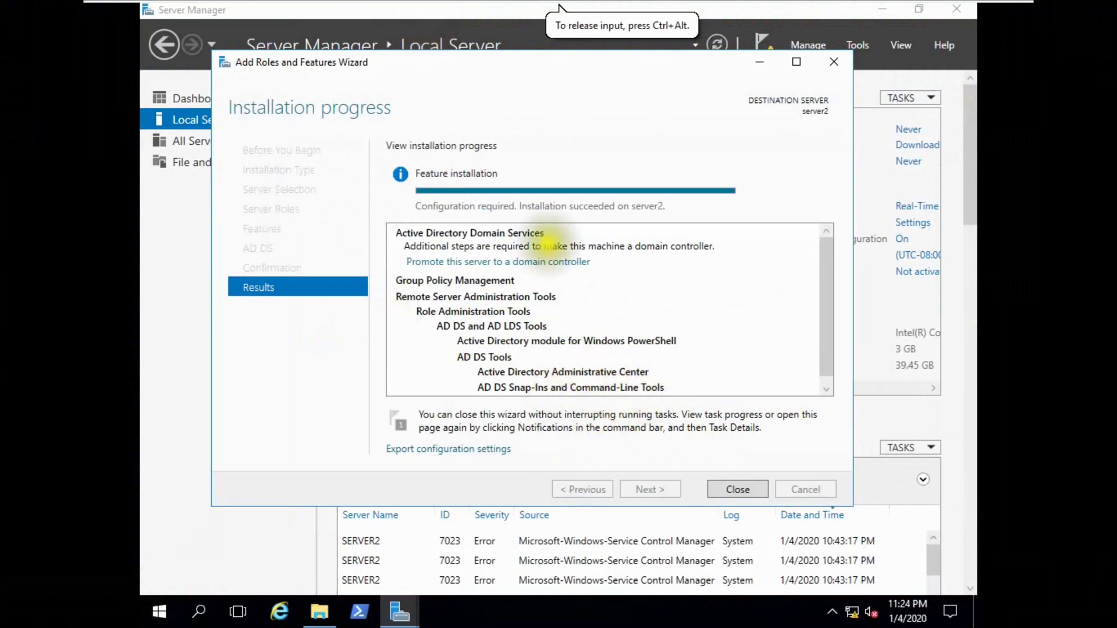
Step: Close the role installation wizard, minimize the Local Disk (C:) window and start promoting server2 to a domain controller
{"action": "left_click", "coordinate": [721, 490]}
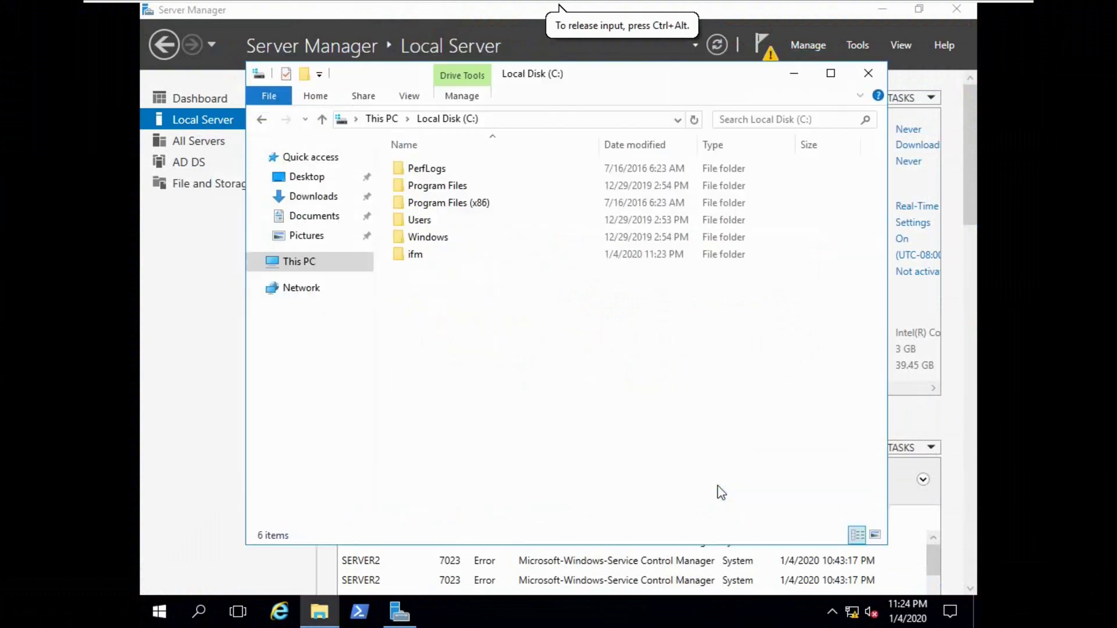
{"action": "left_click", "coordinate": [801, 66]}
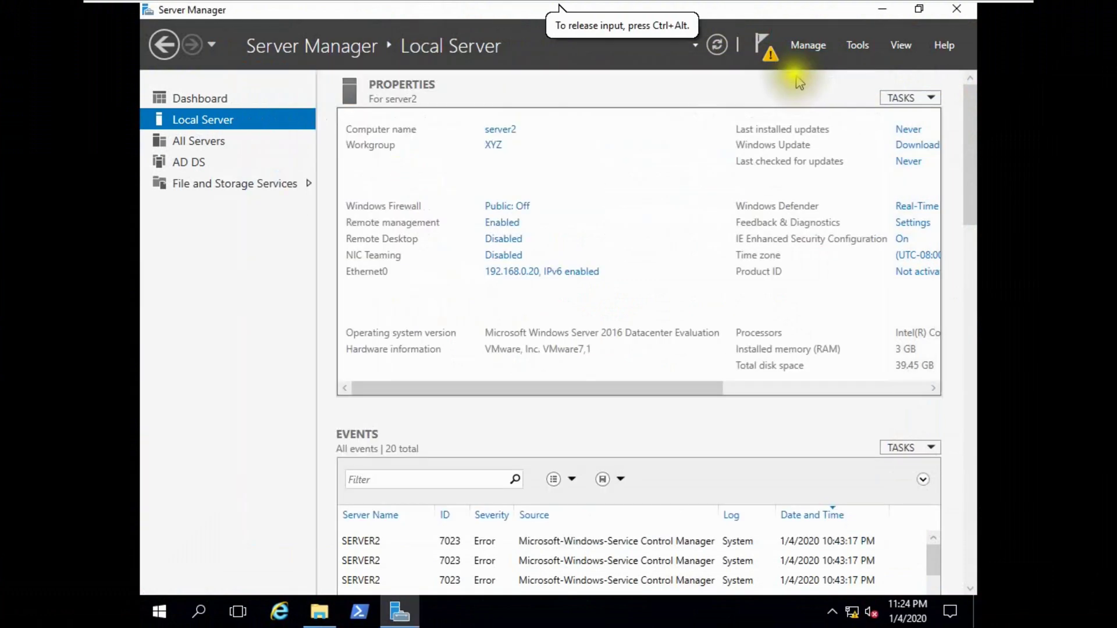
{"action": "left_click", "coordinate": [767, 48]}
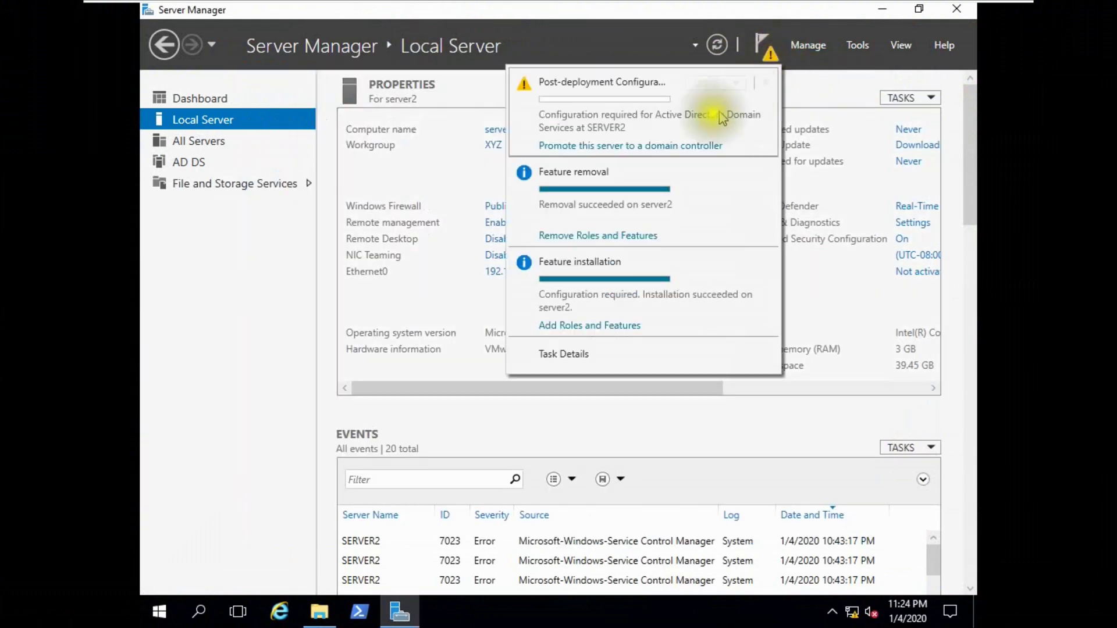
{"action": "left_click", "coordinate": [632, 149]}
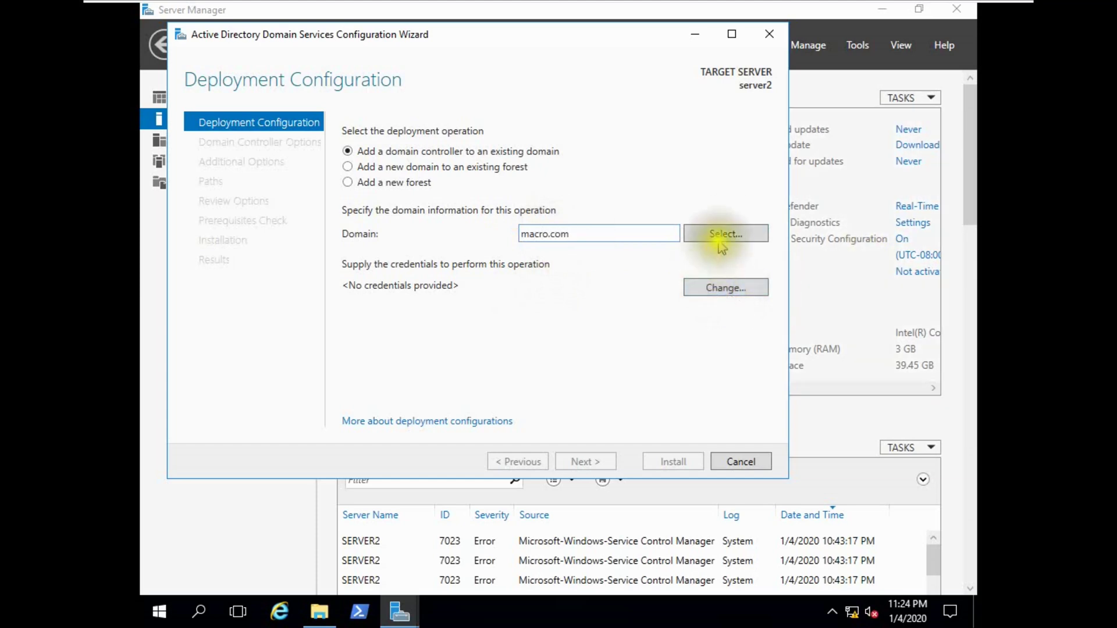
Step: Add the domain controller to the existing domain macro.com, supplying marco\administrator and the account password as the deployment credentials
{"action": "left_click", "coordinate": [714, 289]}
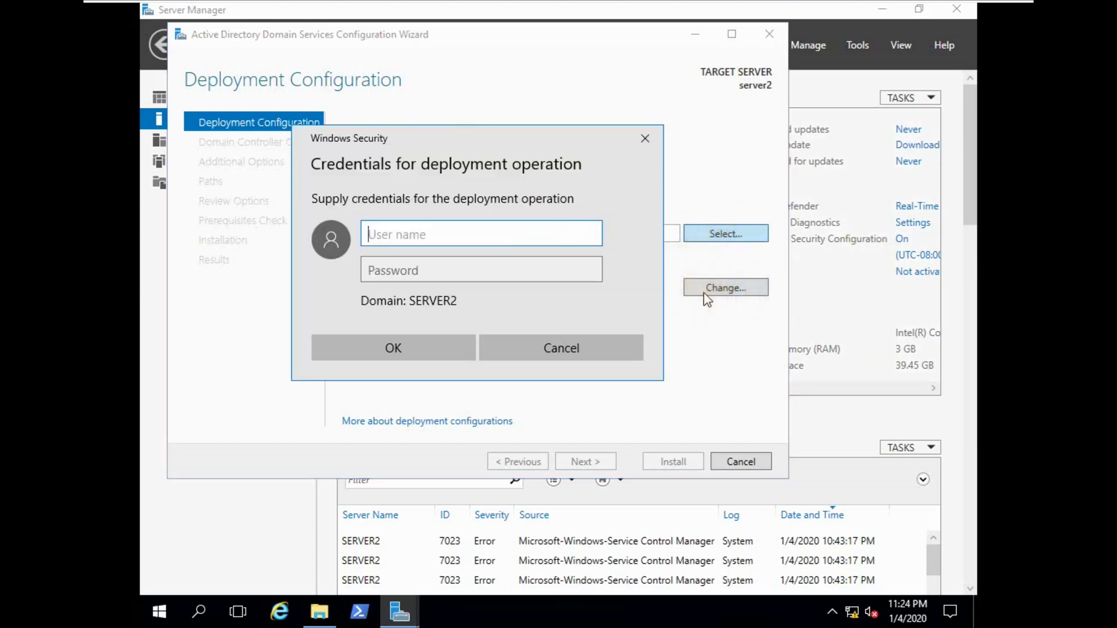
{"action": "left_click", "coordinate": [645, 138]}
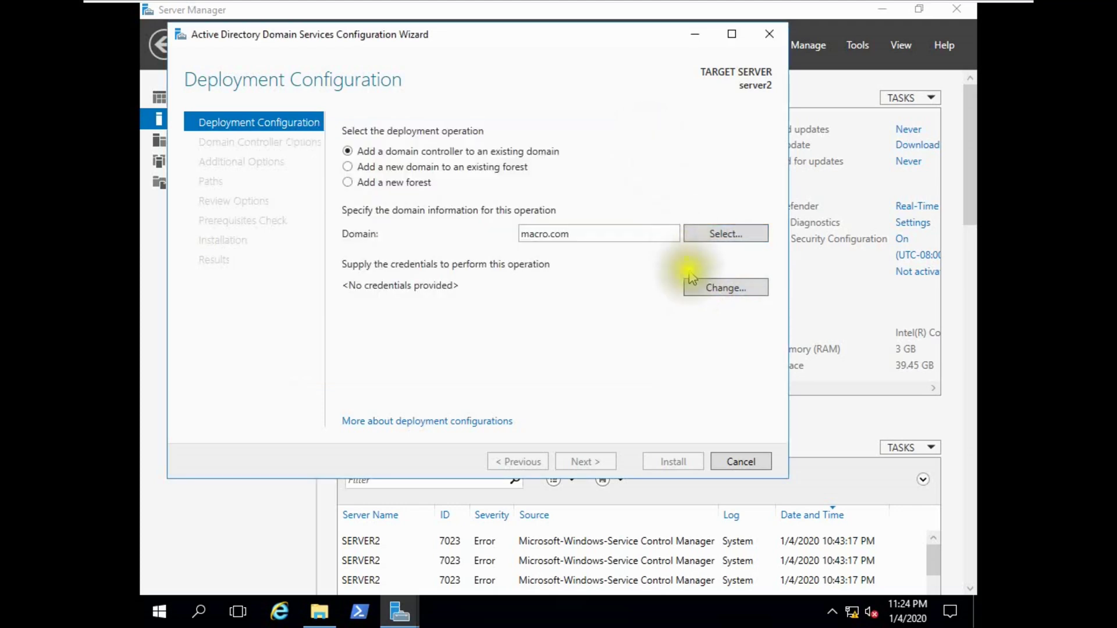
{"action": "left_click", "coordinate": [711, 286]}
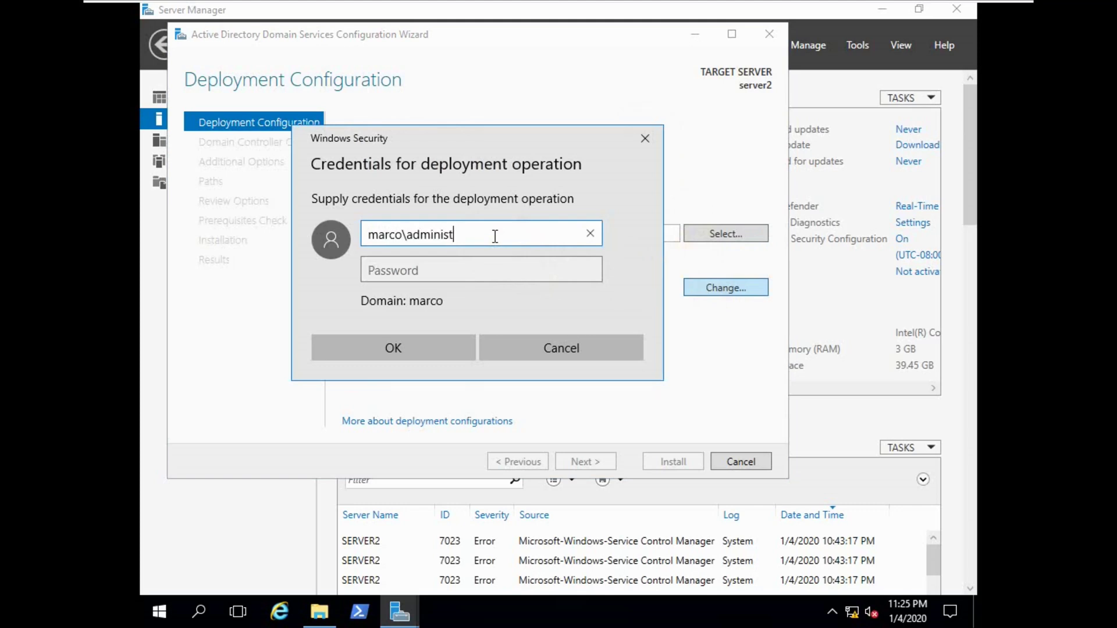
{"action": "key", "text": "Tab"}
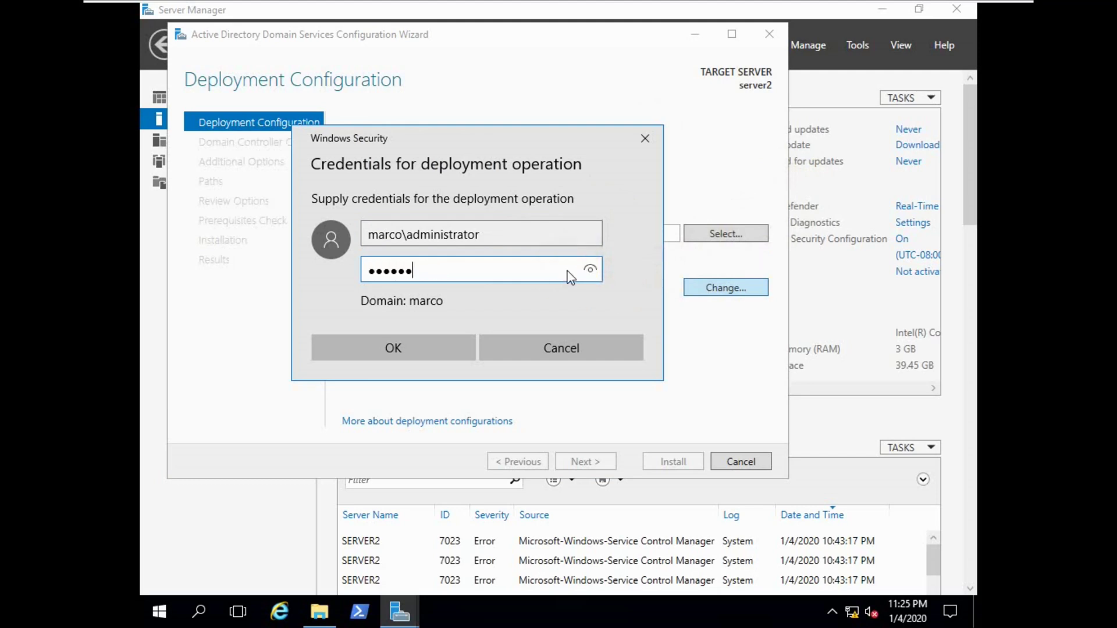
{"action": "left_click", "coordinate": [414, 356]}
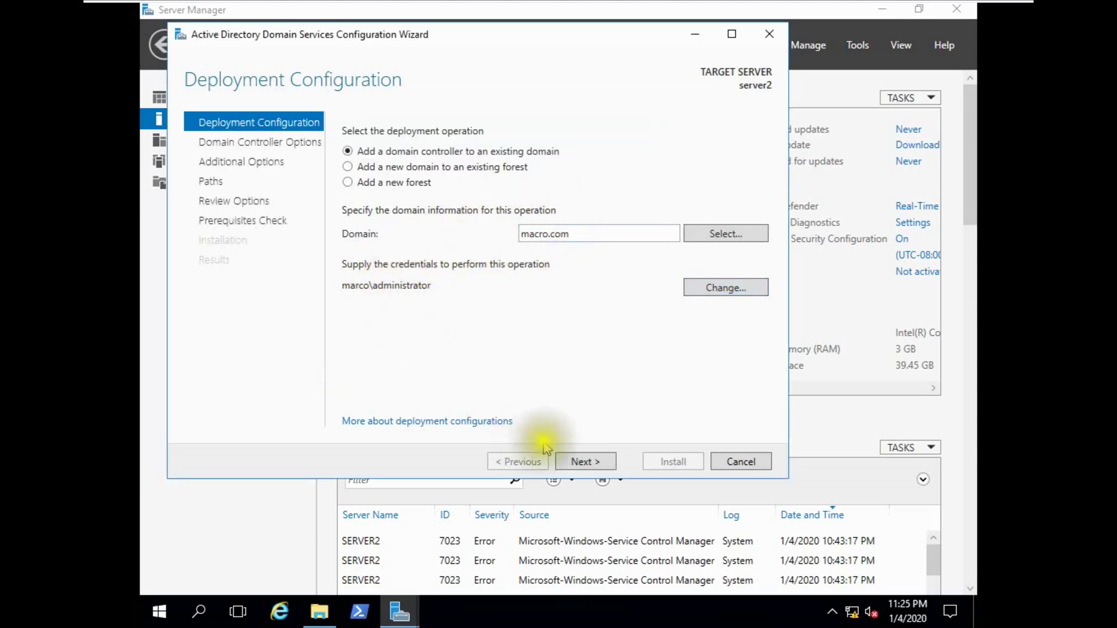
{"action": "left_click", "coordinate": [568, 460]}
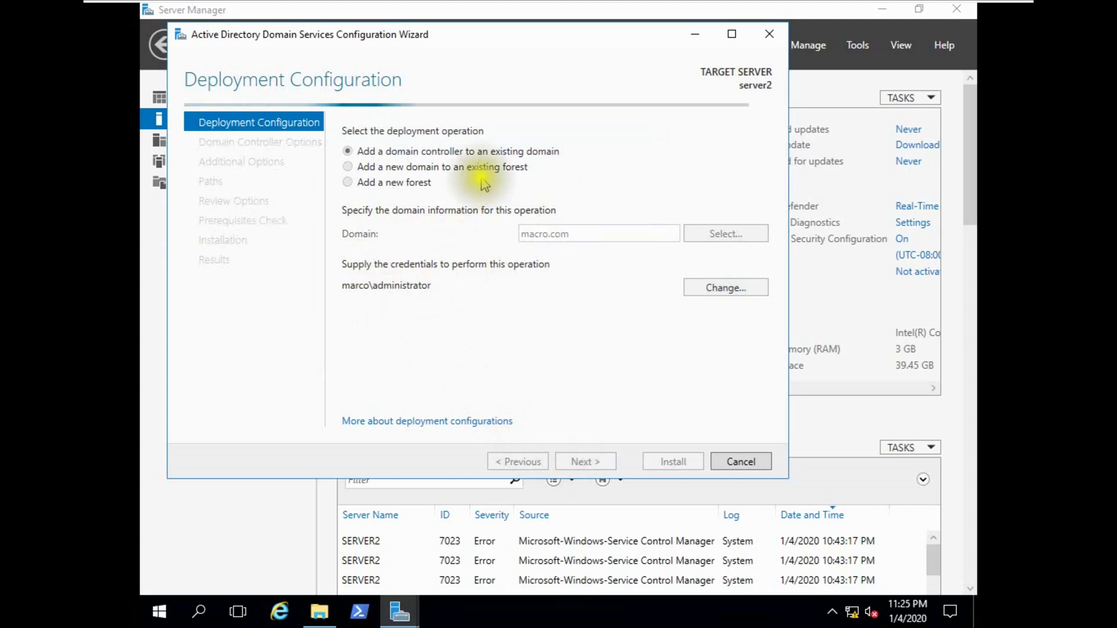
Step: Enter and confirm the Directory Services Restore Mode password, keeping DNS server and Global Catalog enabled, and continue past the DNS options
{"action": "left_click_drag", "start_coordinate": [452, 36], "coordinate": [497, 46]}
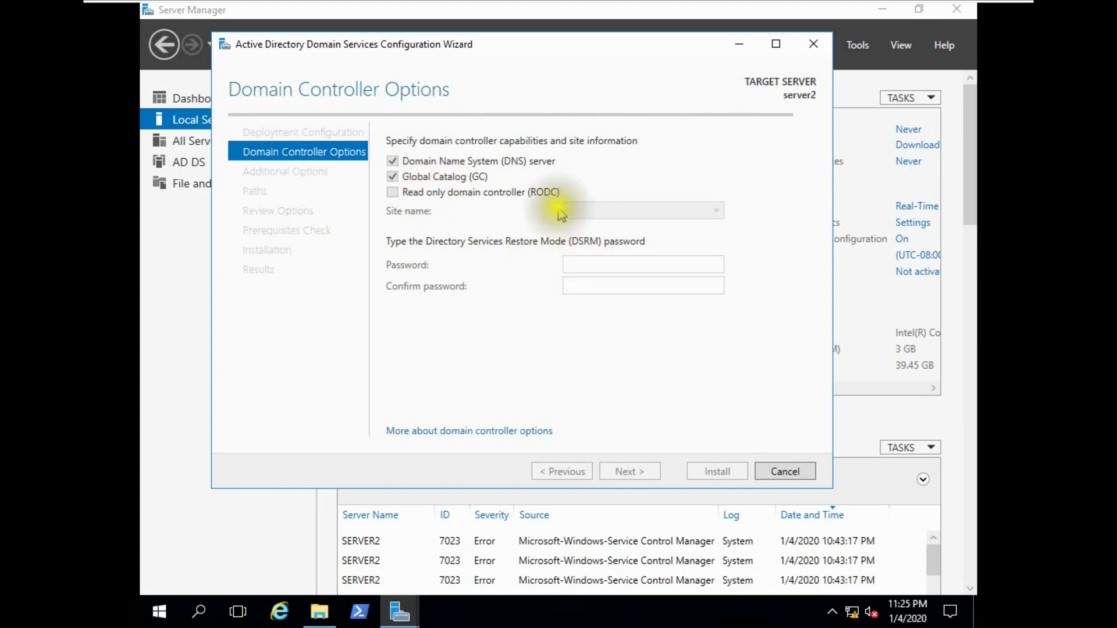
{"action": "left_click", "coordinate": [588, 266]}
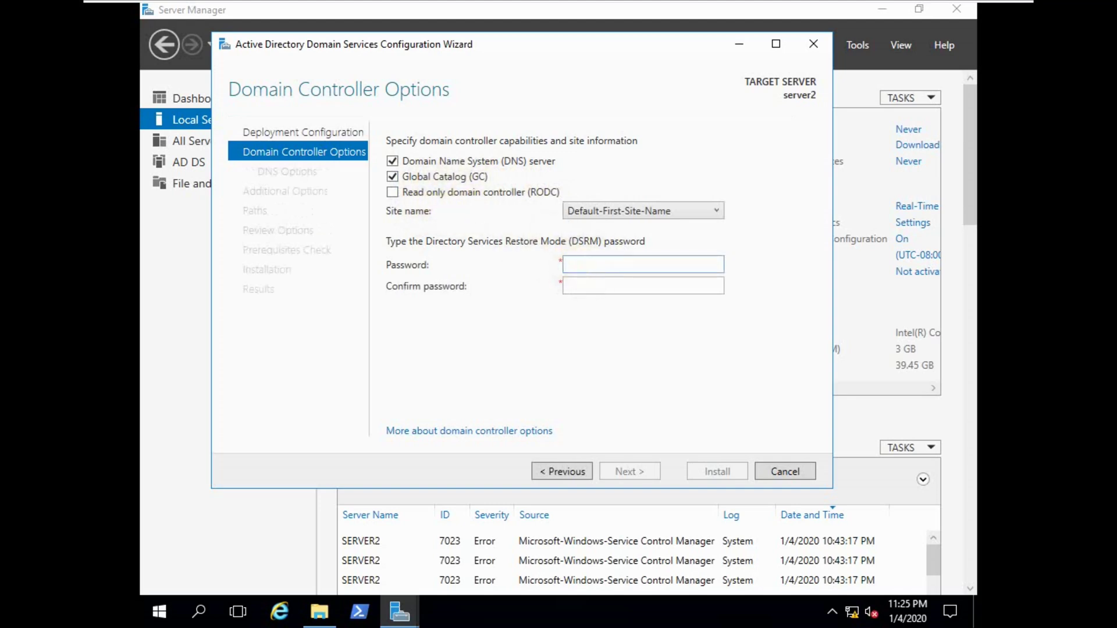
{"action": "type", "text": "••••••••••••••••••••"}
{"action": "key", "text": "Return"}
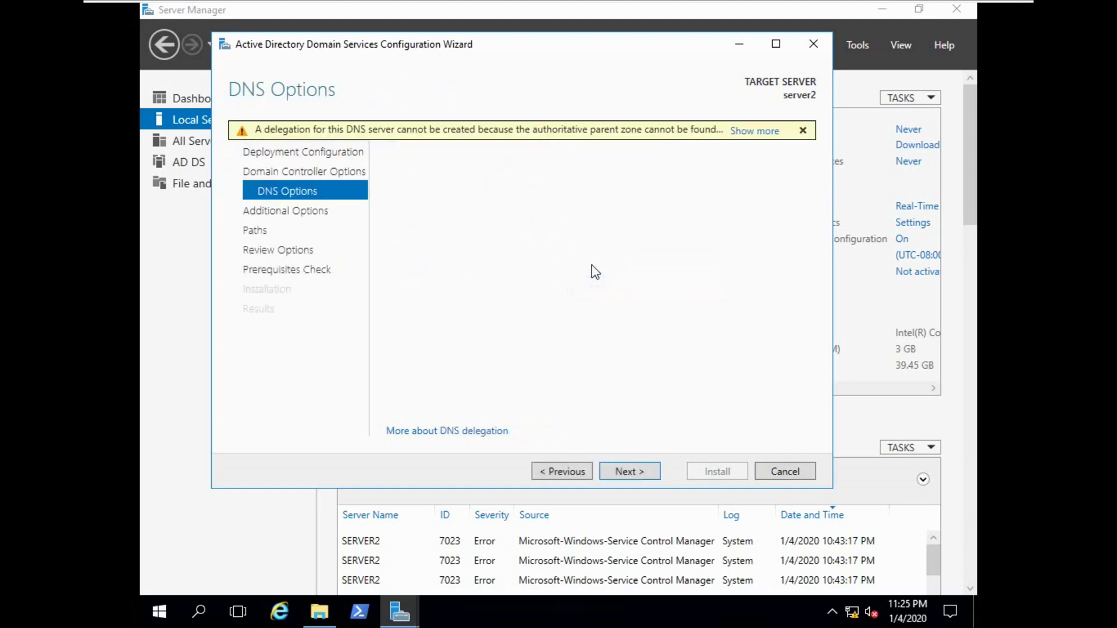
{"action": "left_click", "coordinate": [624, 472]}
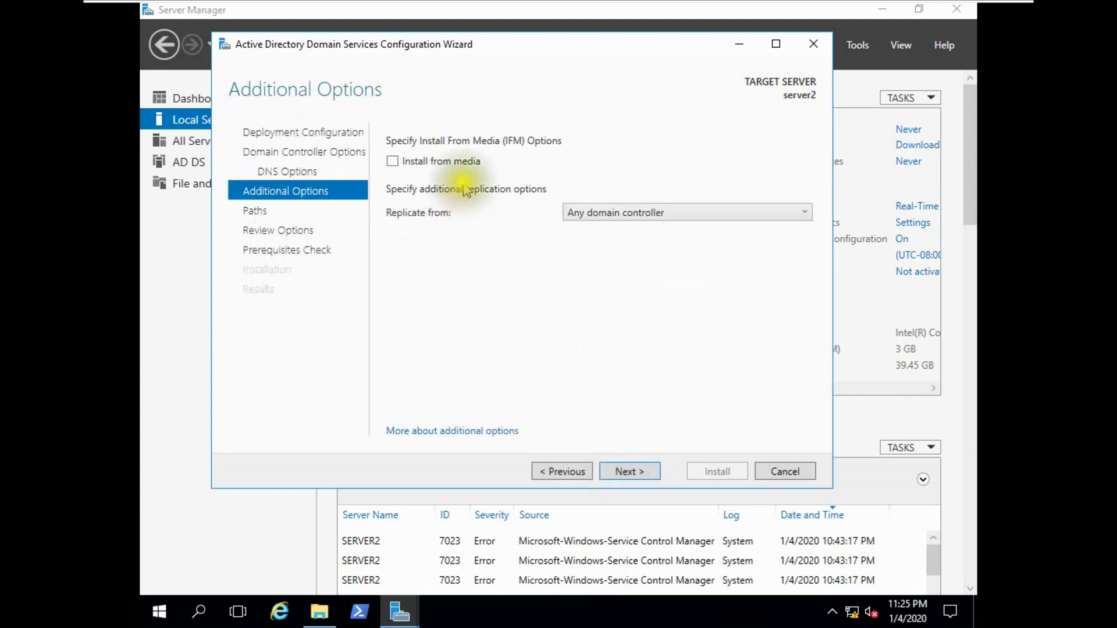
Step: Enable Install from media for the domain controller promotion and choose the C:\ifm folder as the media path
{"action": "left_click", "coordinate": [460, 162]}
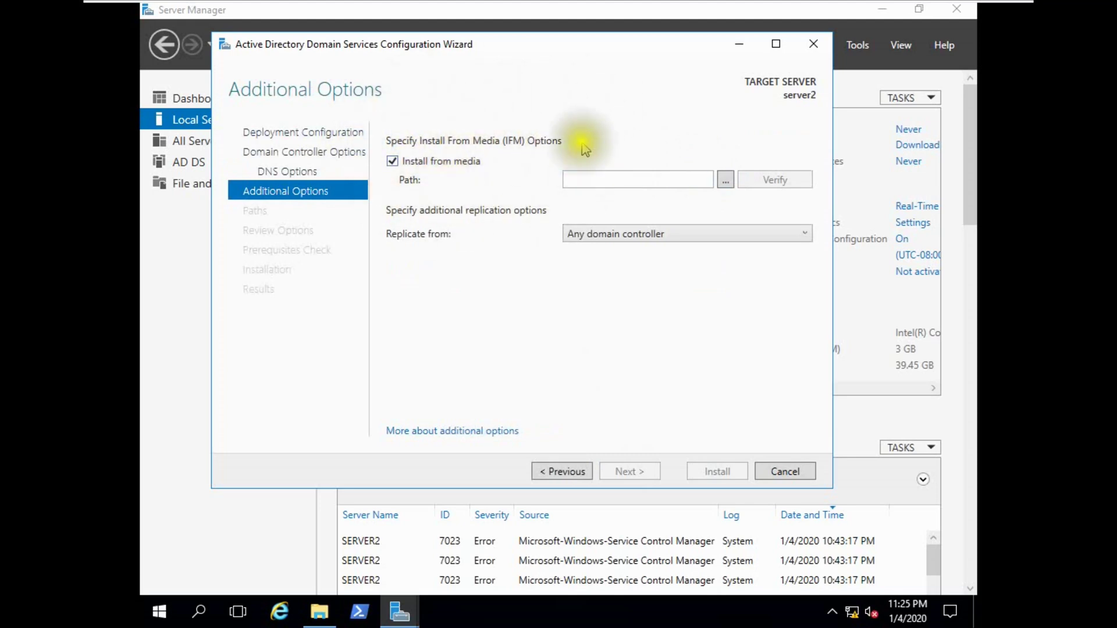
{"action": "left_click", "coordinate": [725, 181]}
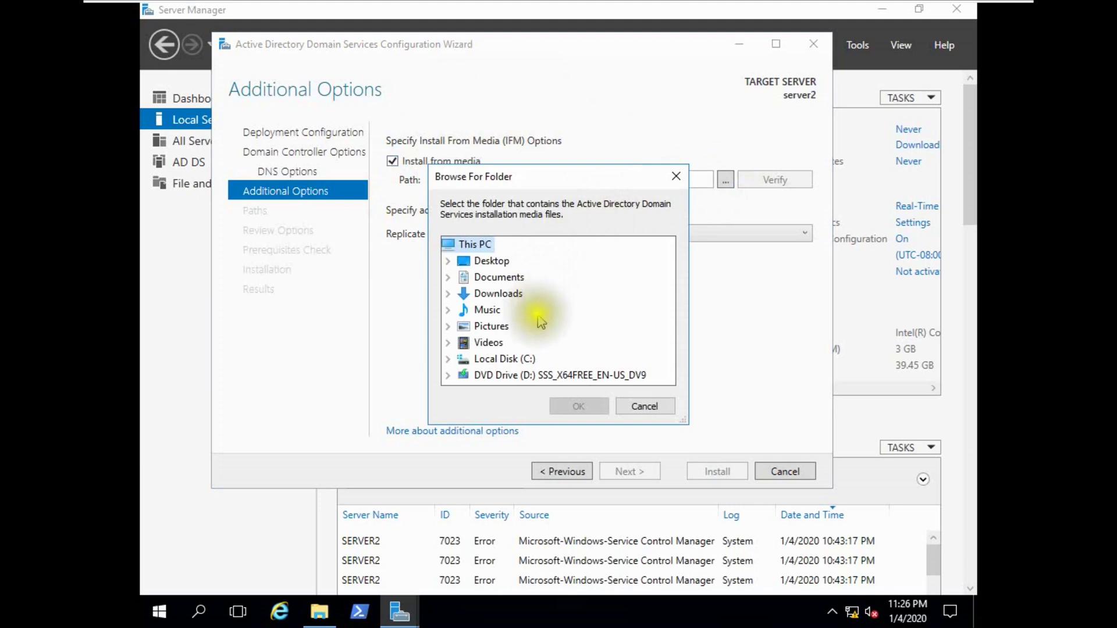
{"action": "double_click", "coordinate": [516, 359]}
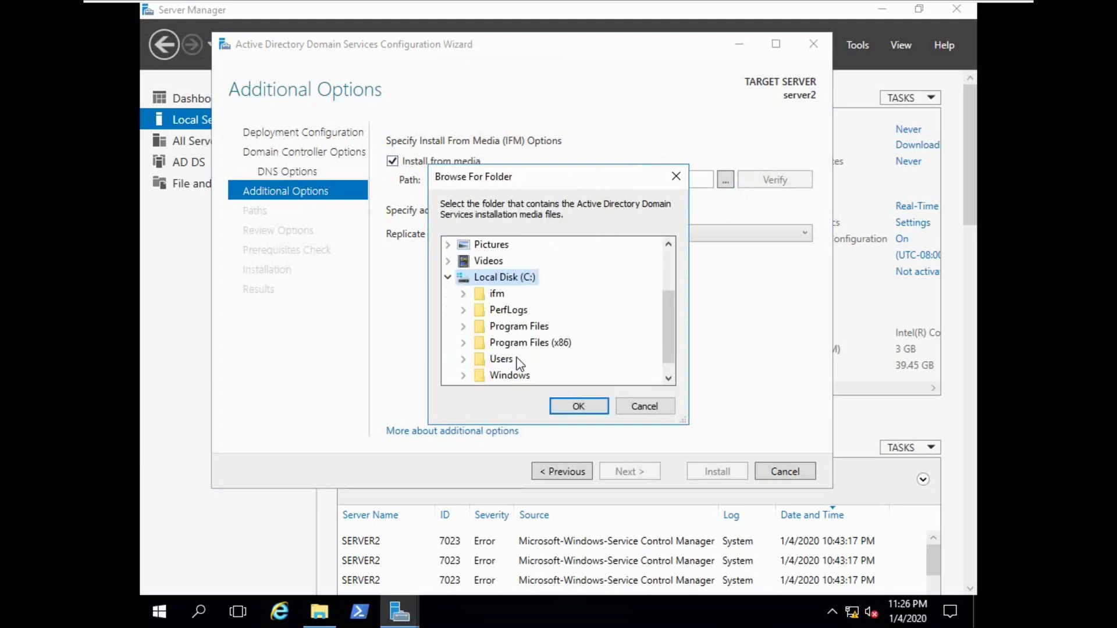
{"action": "double_click", "coordinate": [510, 295]}
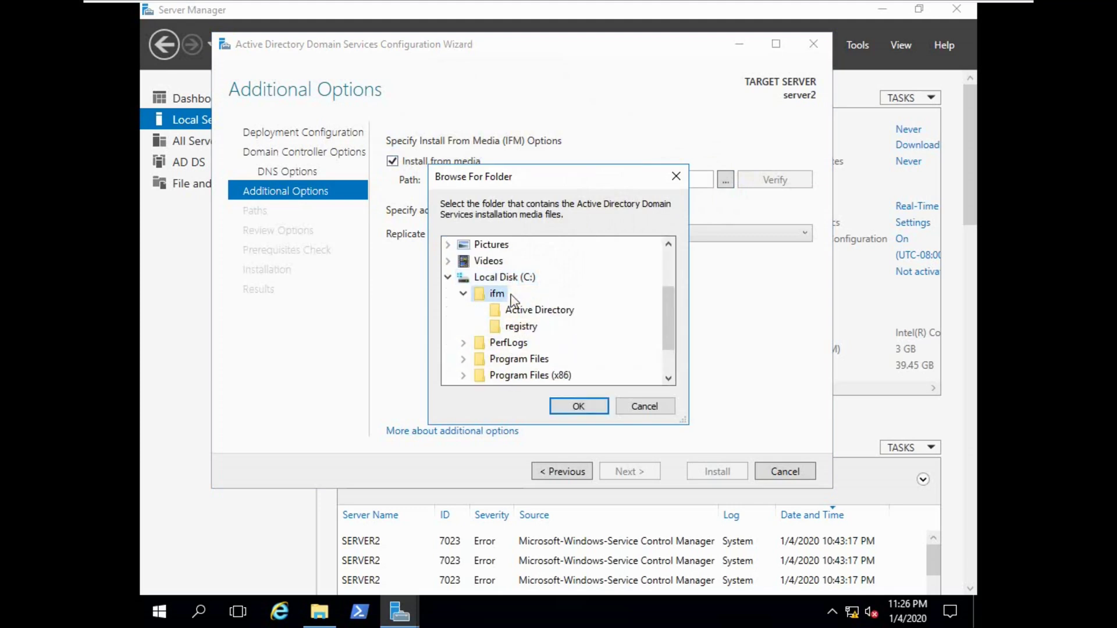
{"action": "left_click", "coordinate": [576, 405]}
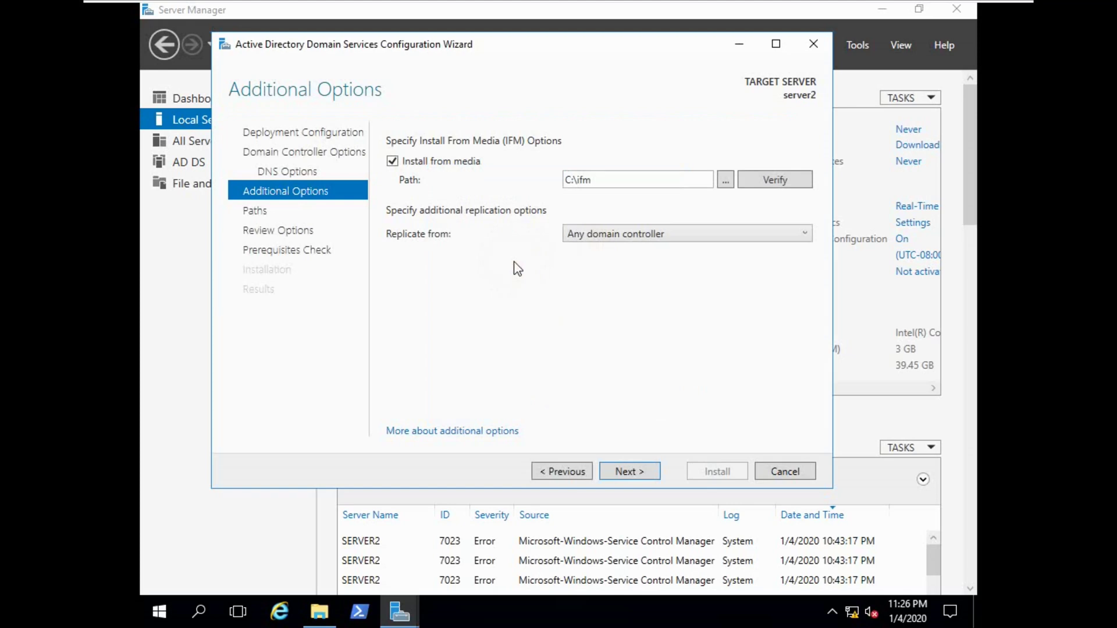
Step: Set replication to come from lab.macro.com, keep the default database, log and SYSVOL paths, and proceed to the prerequisites check
{"action": "left_click", "coordinate": [791, 235]}
{"action": "left_click", "coordinate": [647, 268]}
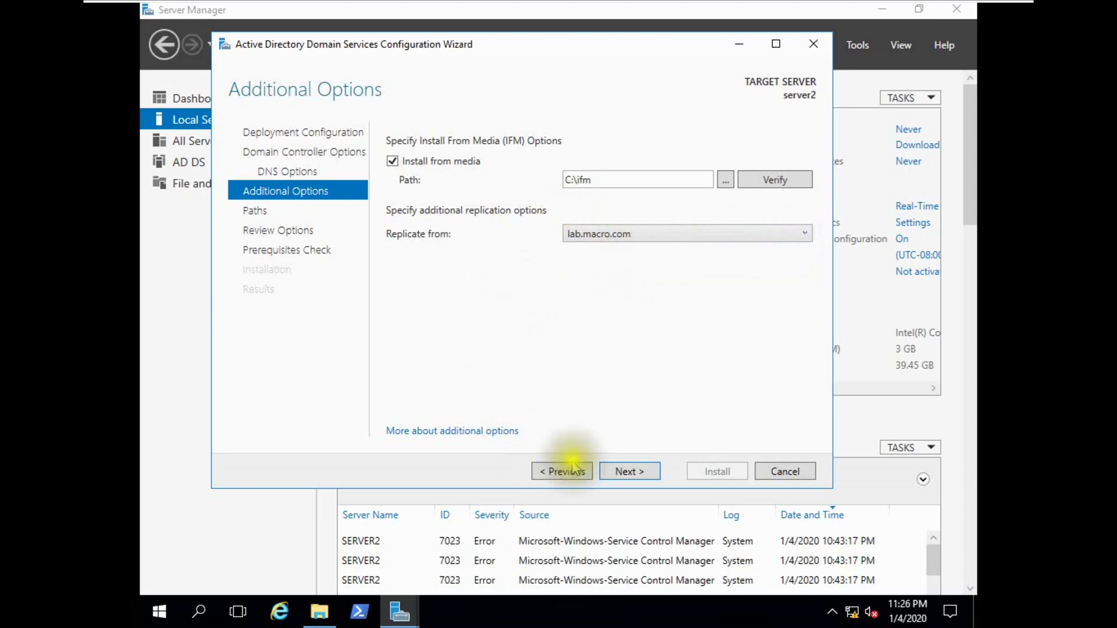
{"action": "left_click", "coordinate": [616, 473]}
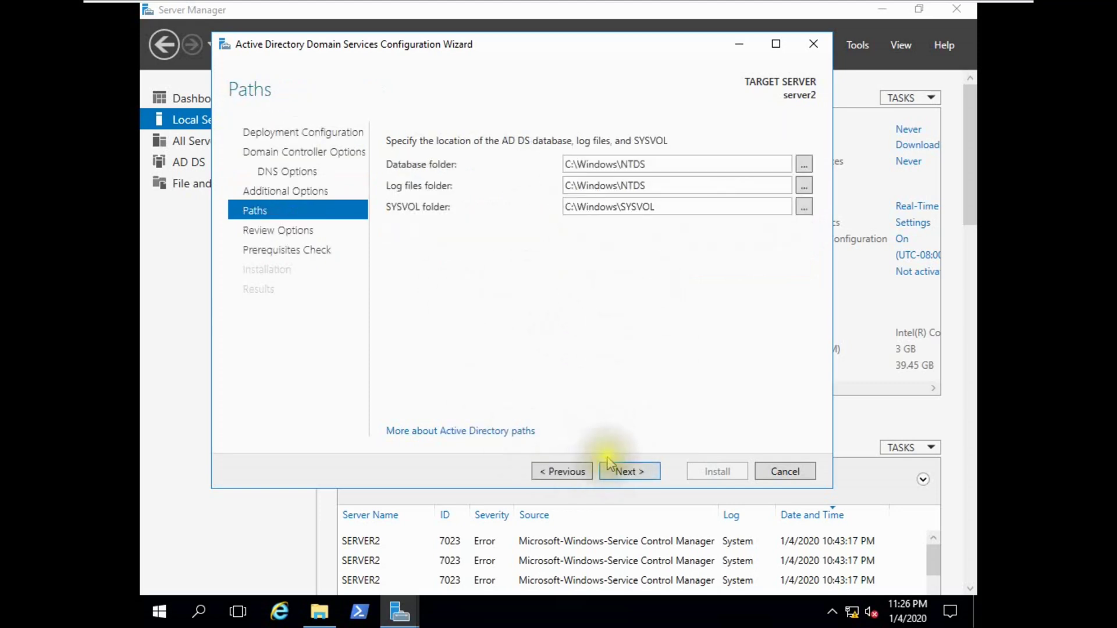
{"action": "left_click", "coordinate": [615, 473]}
{"action": "left_click", "coordinate": [612, 472]}
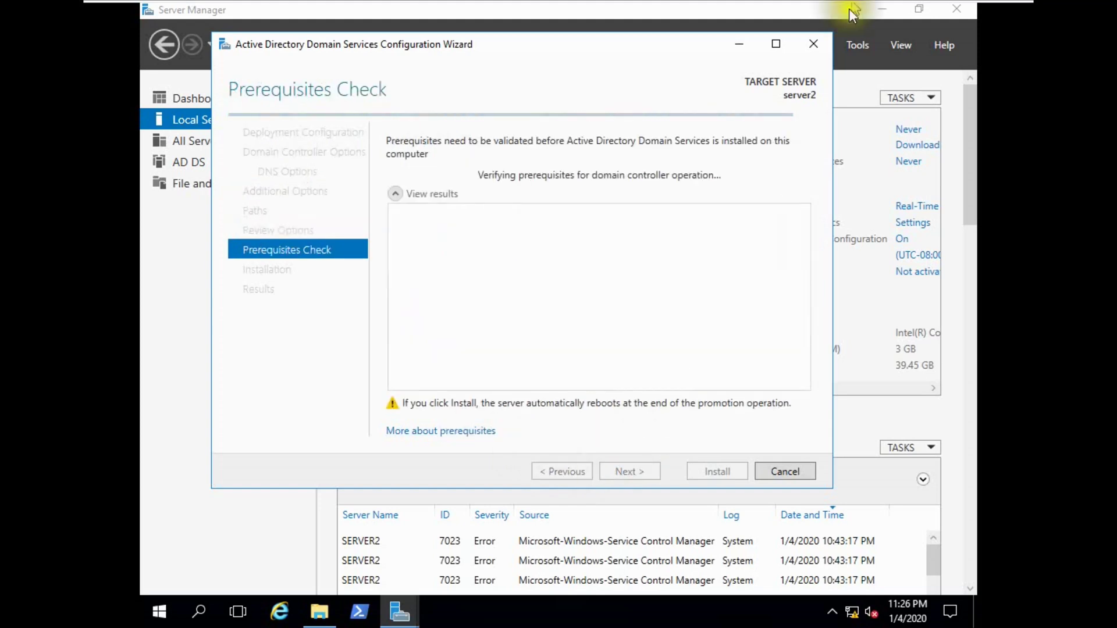
Step: Take the server 2 virtual machine out of full screen and start the domain controller installation after the prerequisites check
{"action": "mouse_move", "coordinate": [849, 6]}
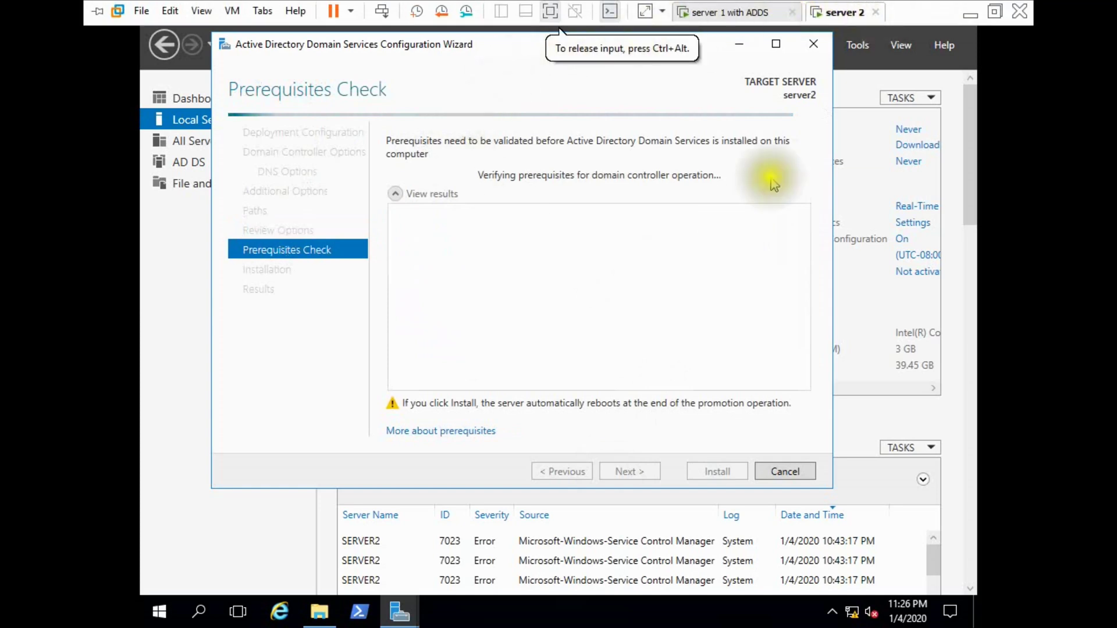
{"action": "mouse_move", "coordinate": [747, 8]}
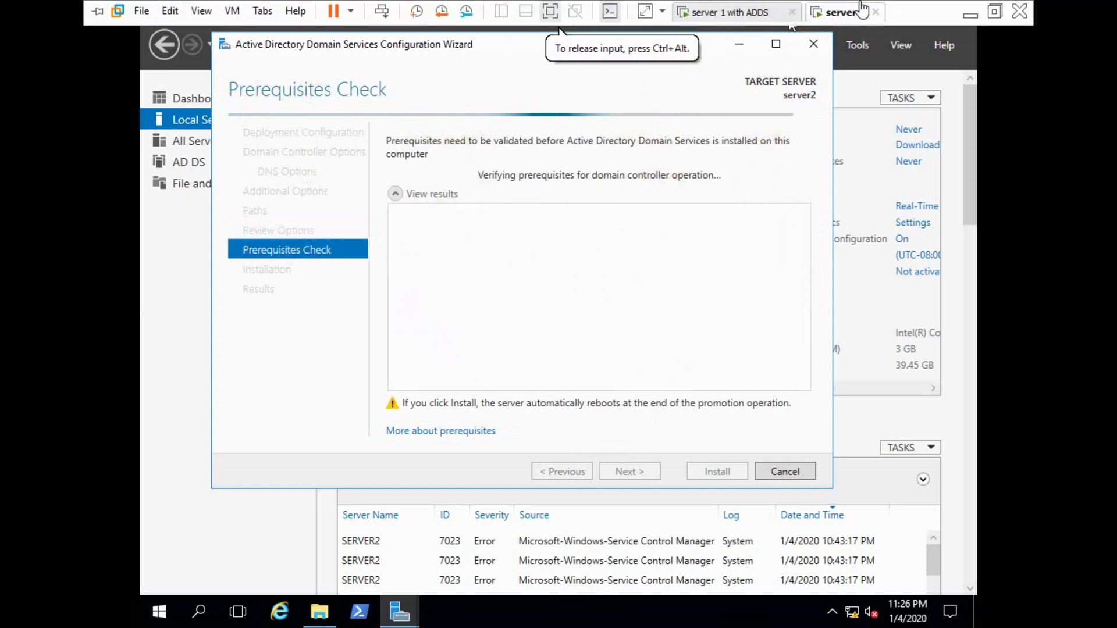
{"action": "left_click", "coordinate": [991, 13]}
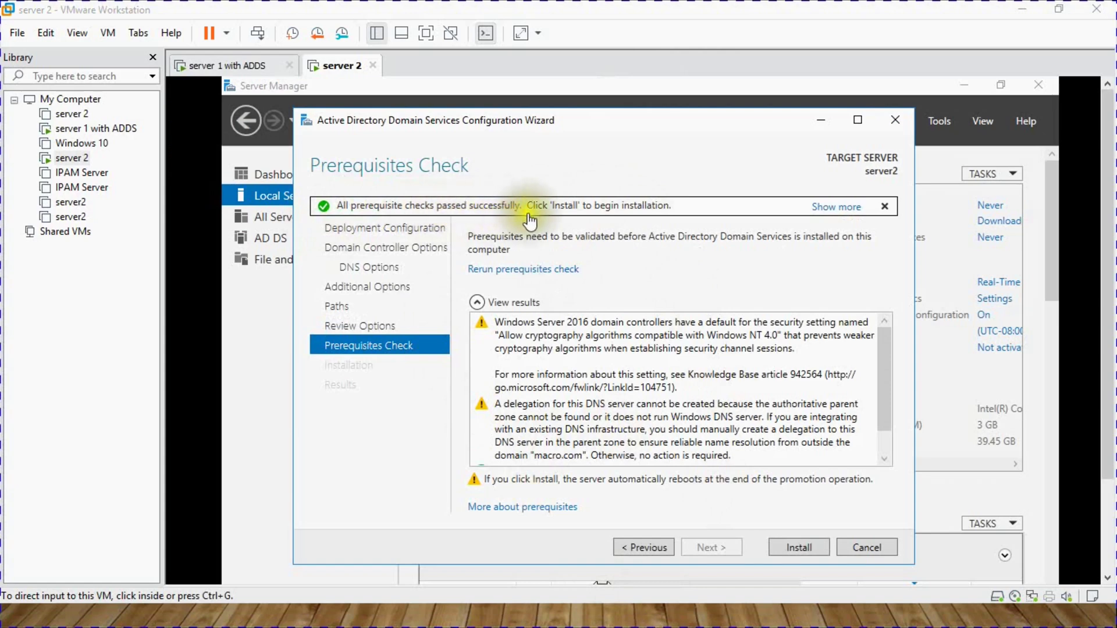
{"action": "left_click", "coordinate": [789, 548]}
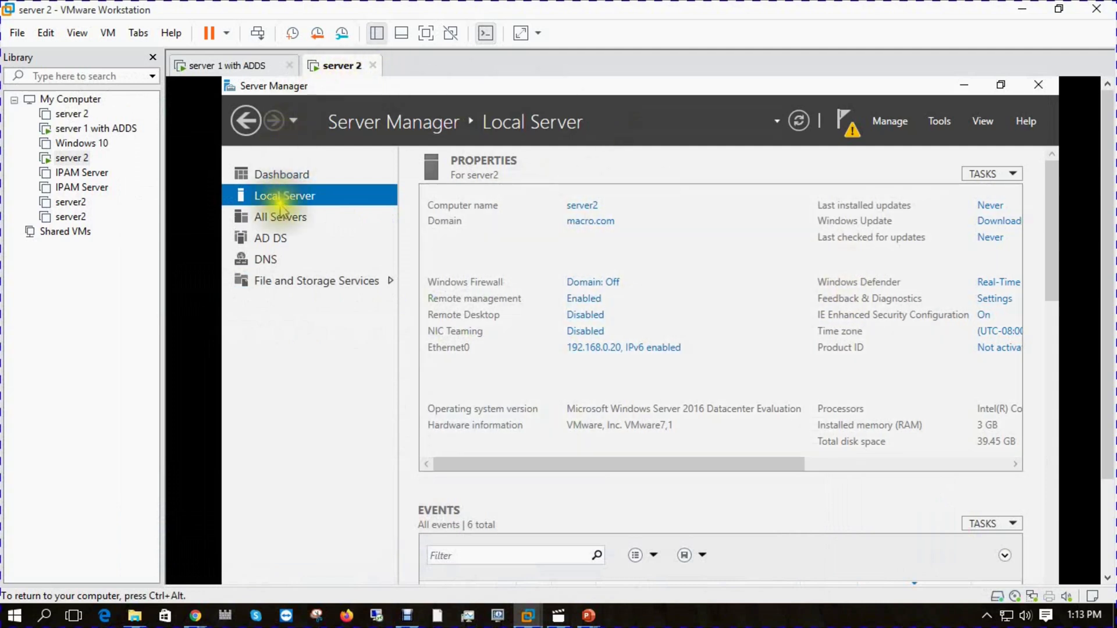
Step: Review server2's AD DS, All Servers and Local Server pages, and compare its domain properties with those of server 1
{"action": "left_click", "coordinate": [284, 242]}
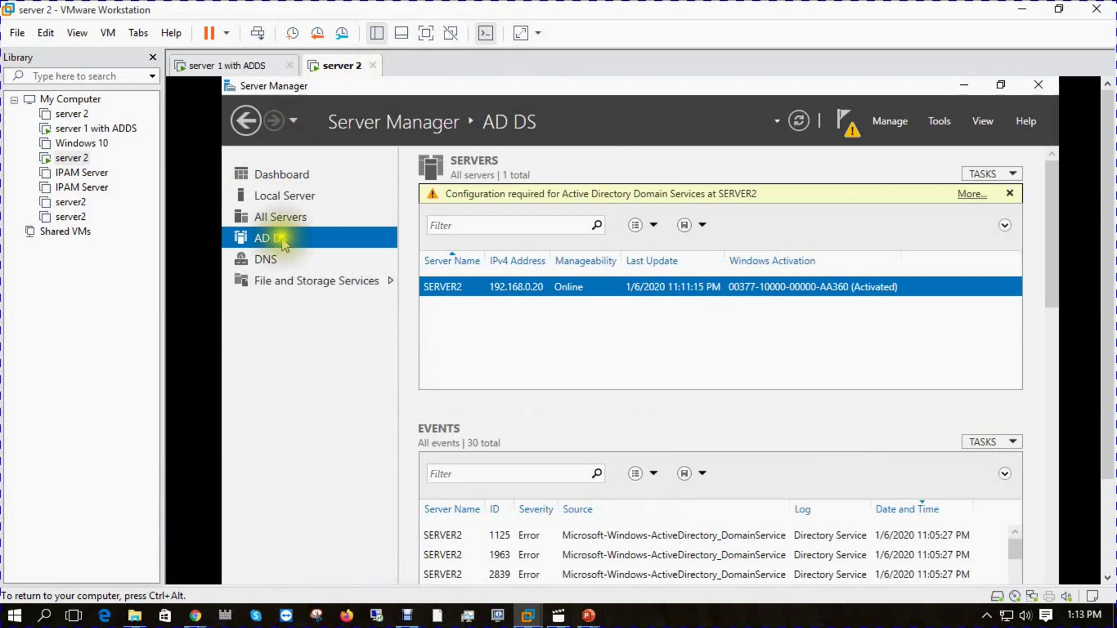
{"action": "left_click", "coordinate": [341, 220]}
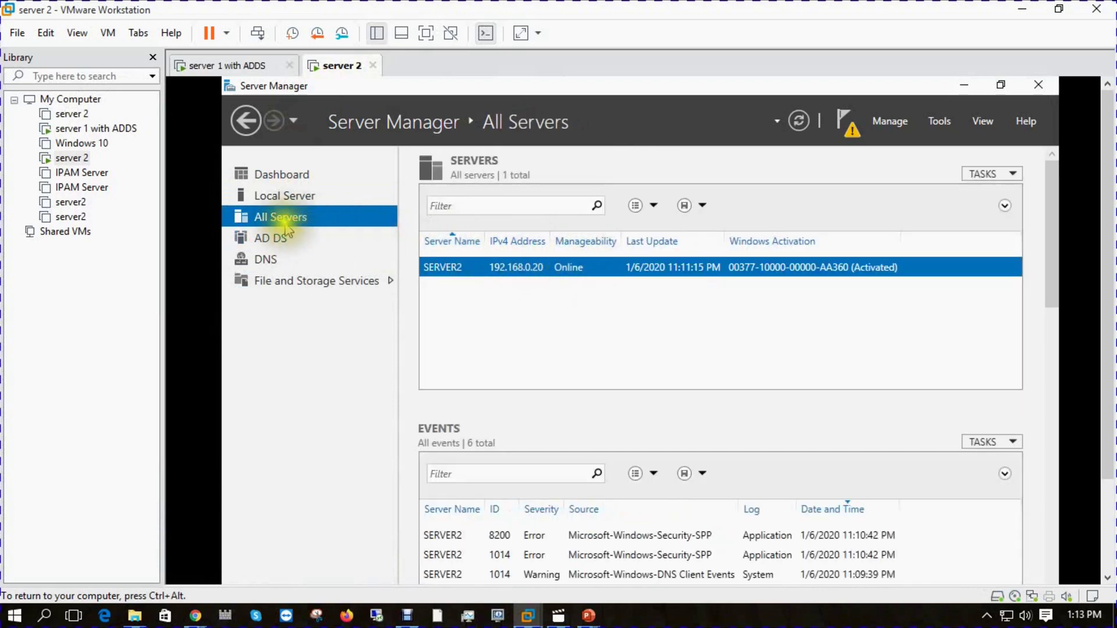
{"action": "left_click", "coordinate": [287, 198]}
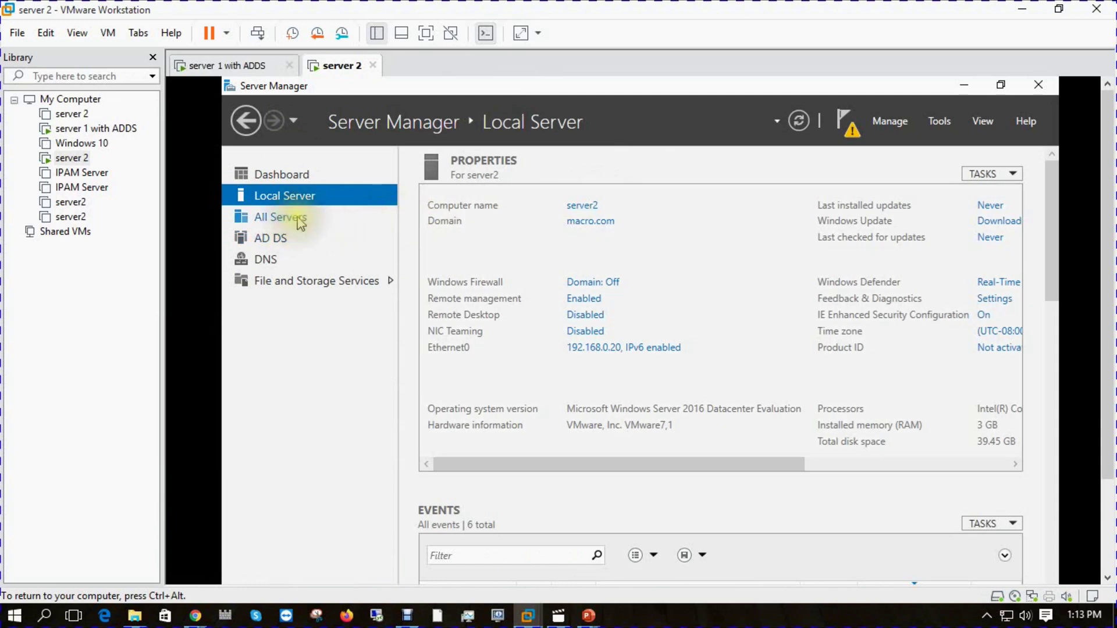
{"action": "left_click", "coordinate": [249, 66]}
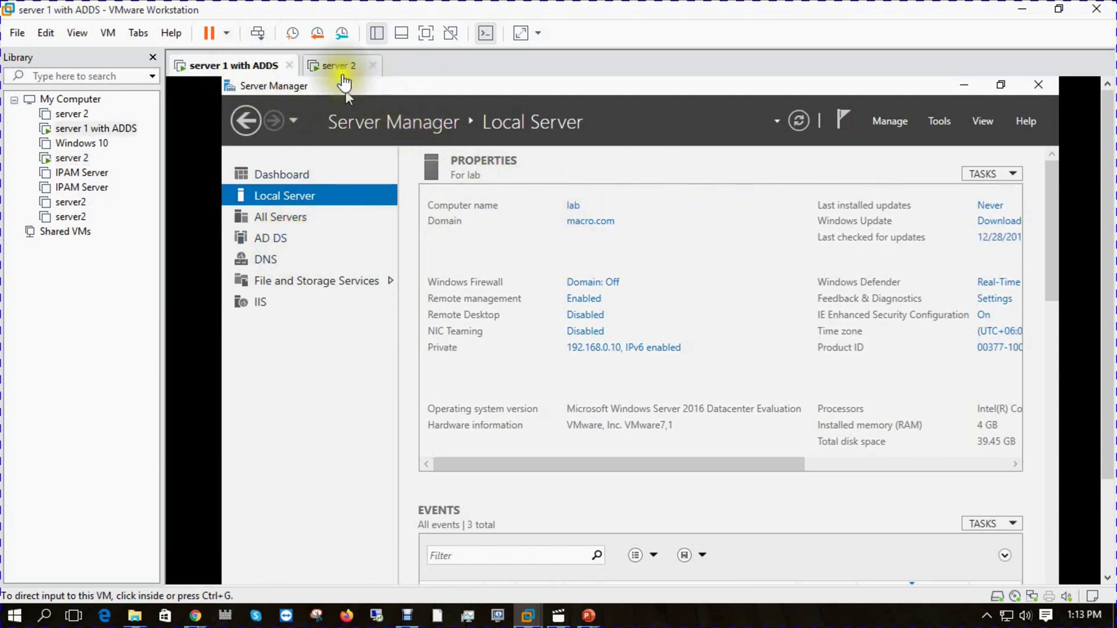
{"action": "left_click", "coordinate": [340, 65]}
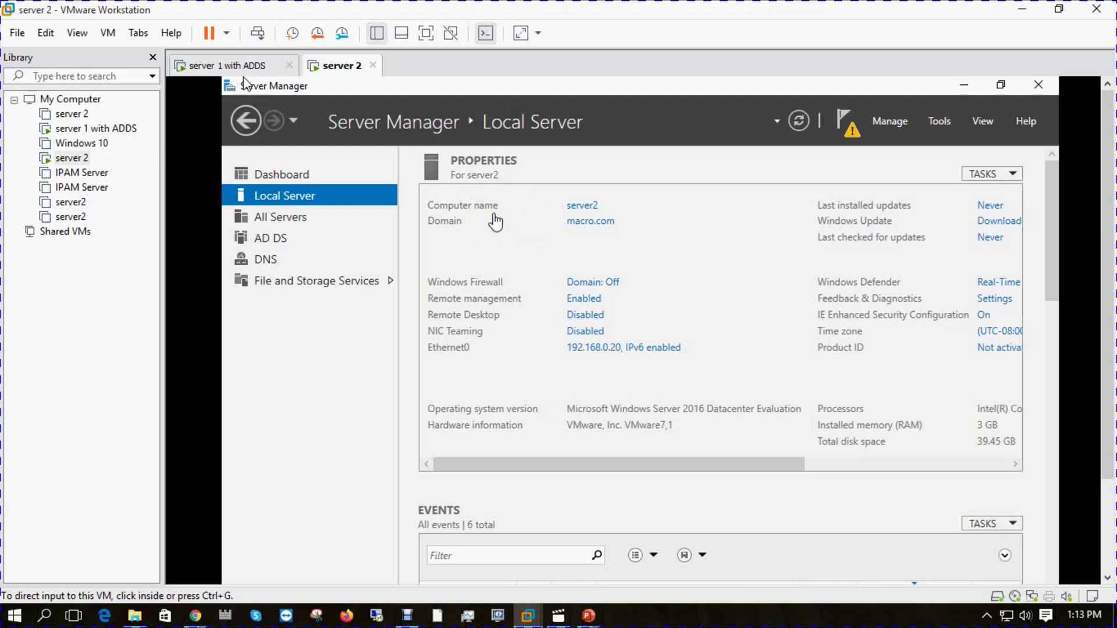
Step: Minimize the VMware Workstation and browser windows to show the host desktop
{"action": "left_click", "coordinate": [1019, 9]}
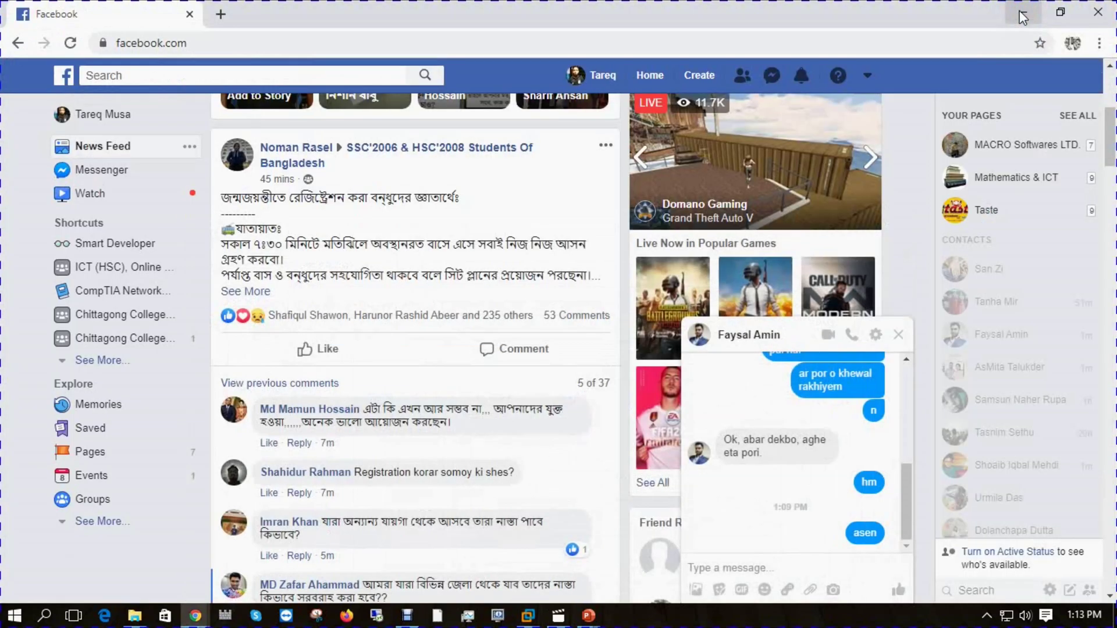
{"action": "left_click", "coordinate": [1019, 9]}
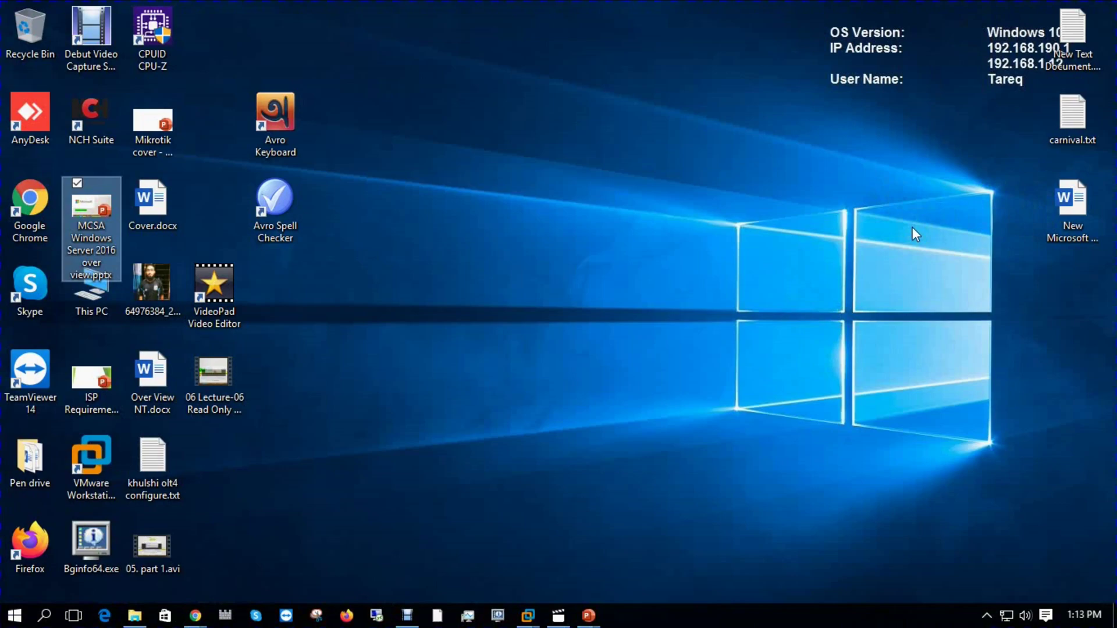